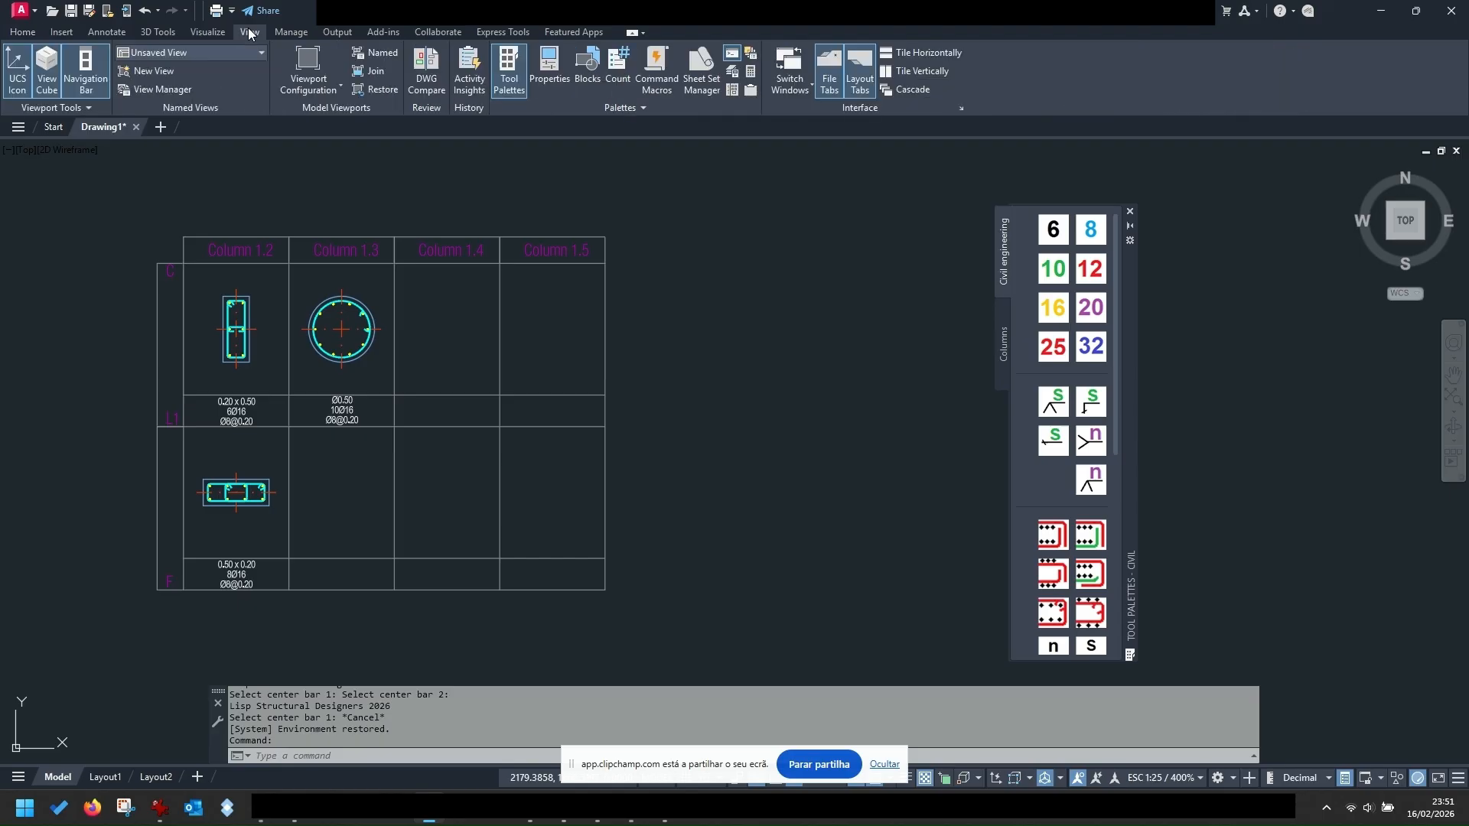
- Hide and redisplay the tool palettes, and open the palette customization settings
click(515, 87)
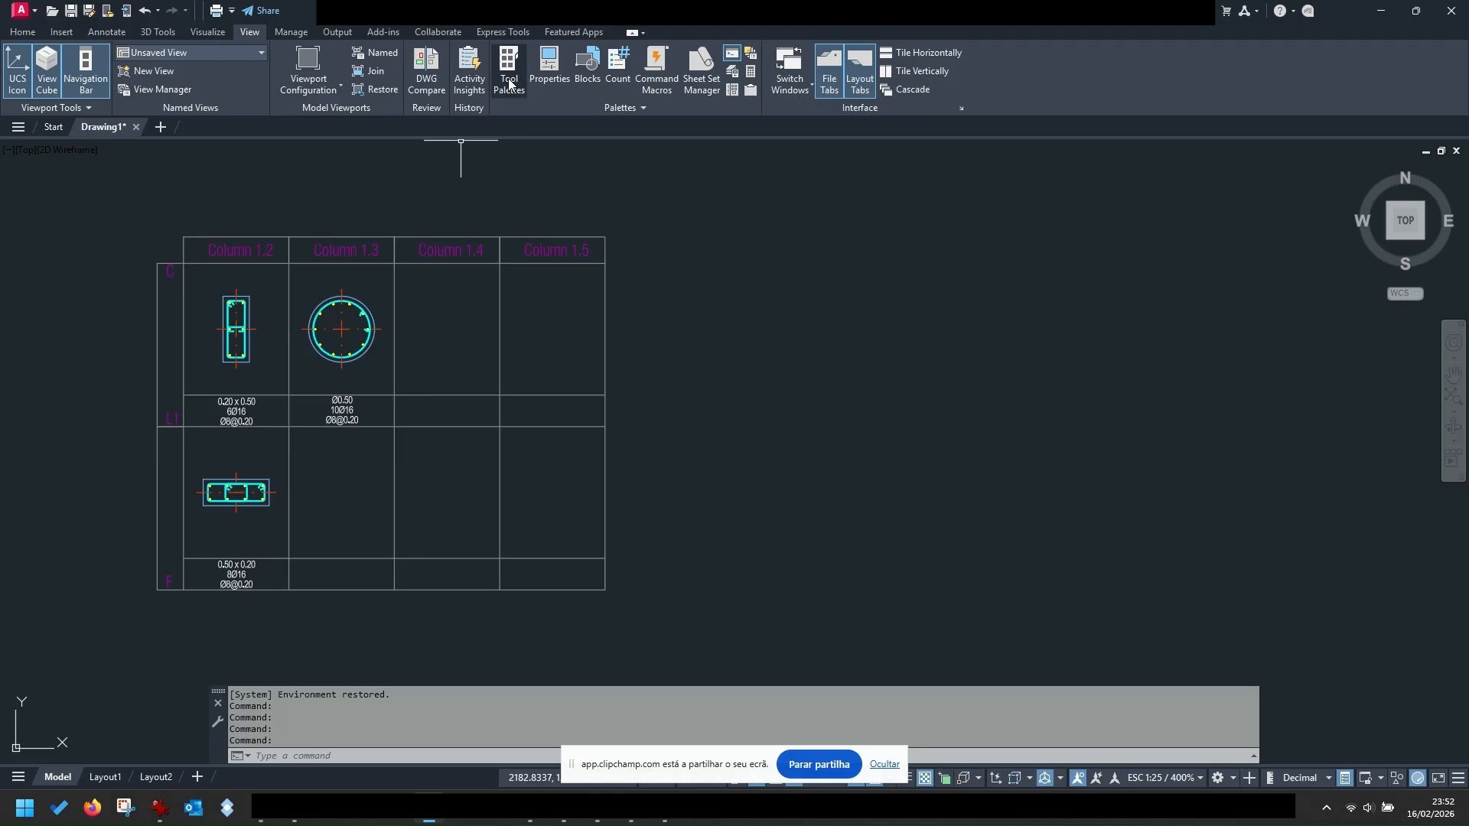
click(510, 84)
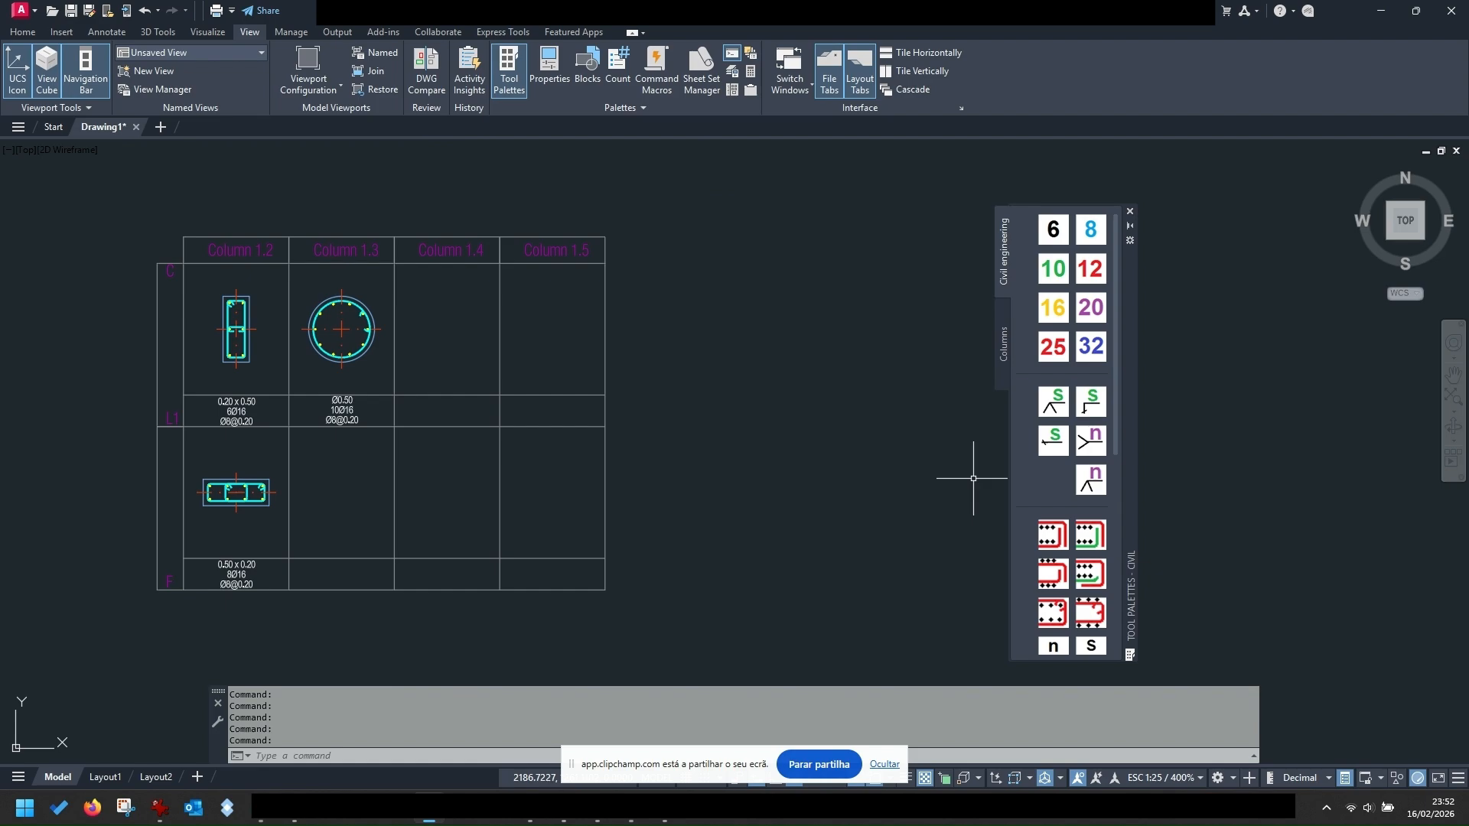
right_click(1038, 482)
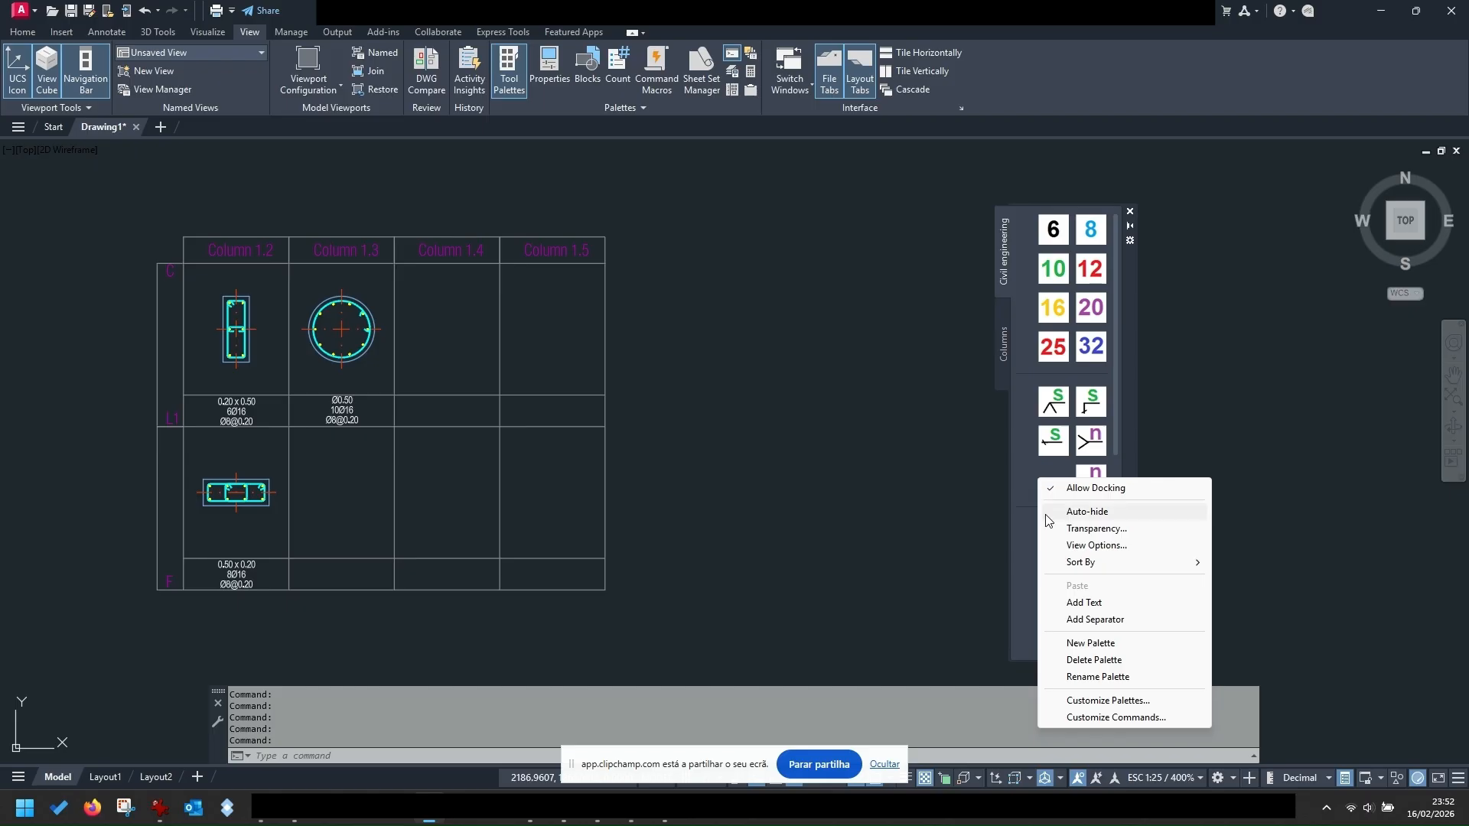
click(1080, 701)
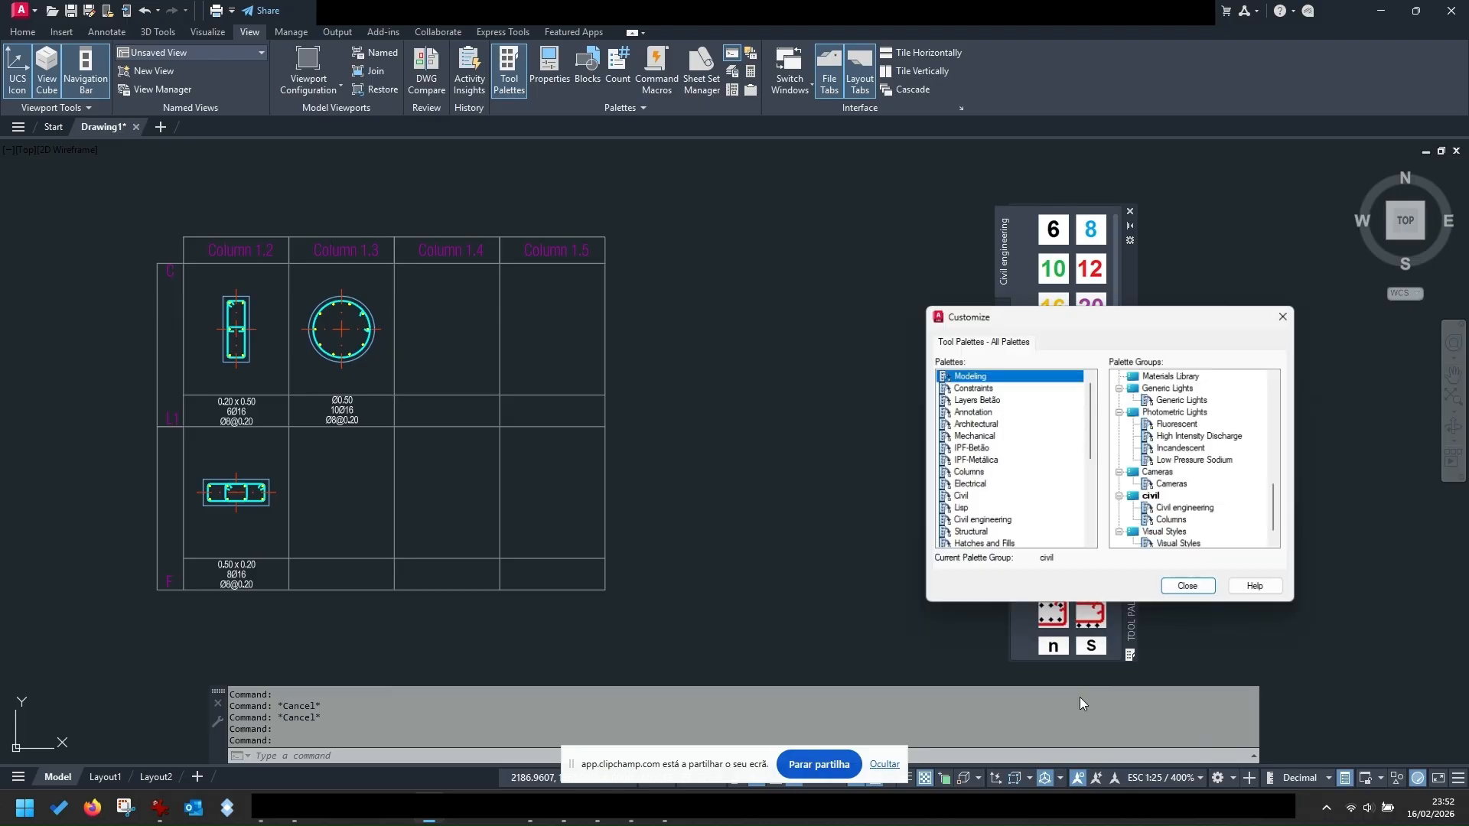
- Import the Columns.xtp palette from the LispStructuralDesigners folder on drive C and close the customization settings
right_click(1036, 437)
click(1081, 520)
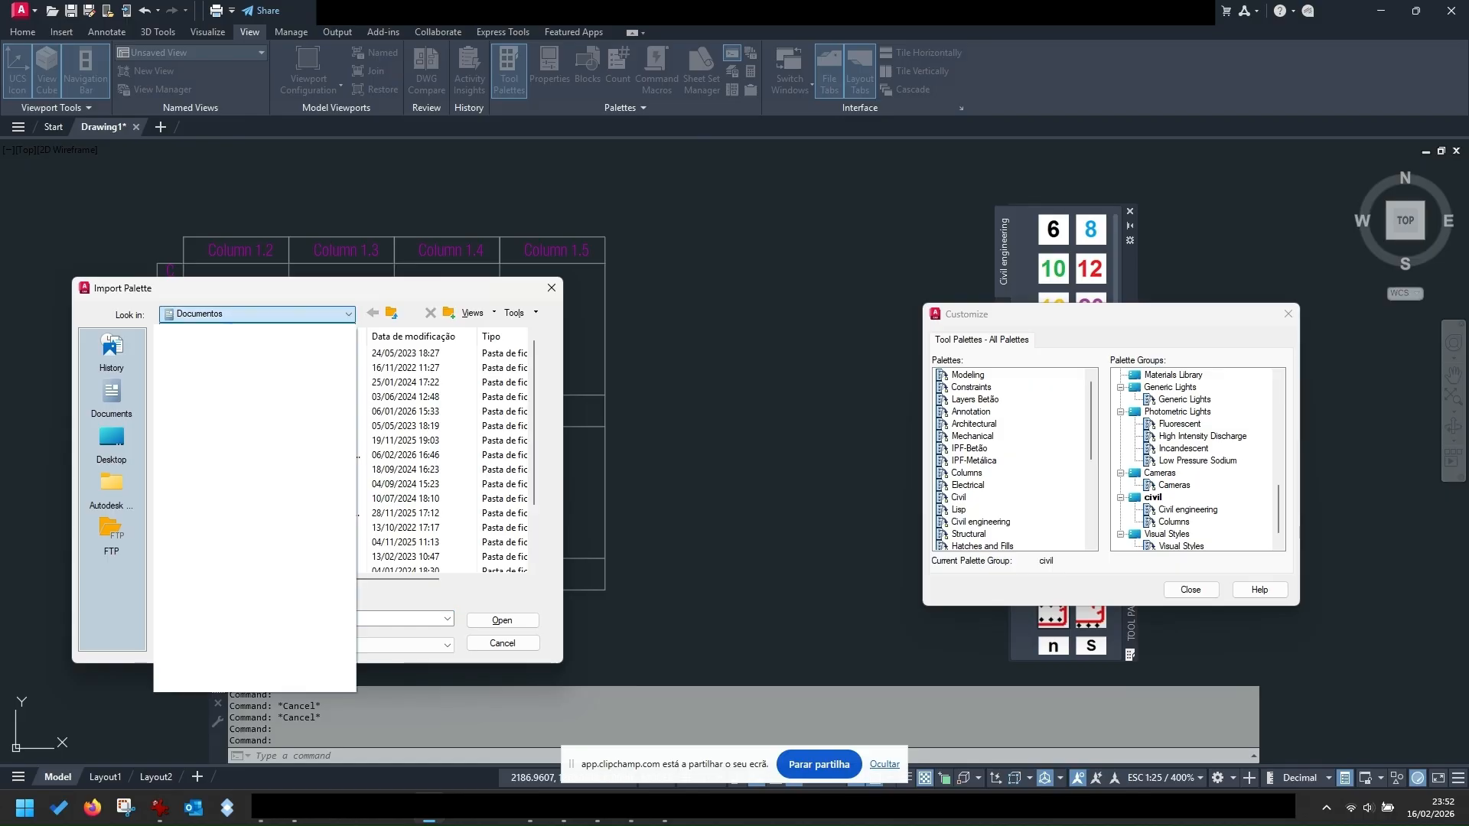
click(252, 425)
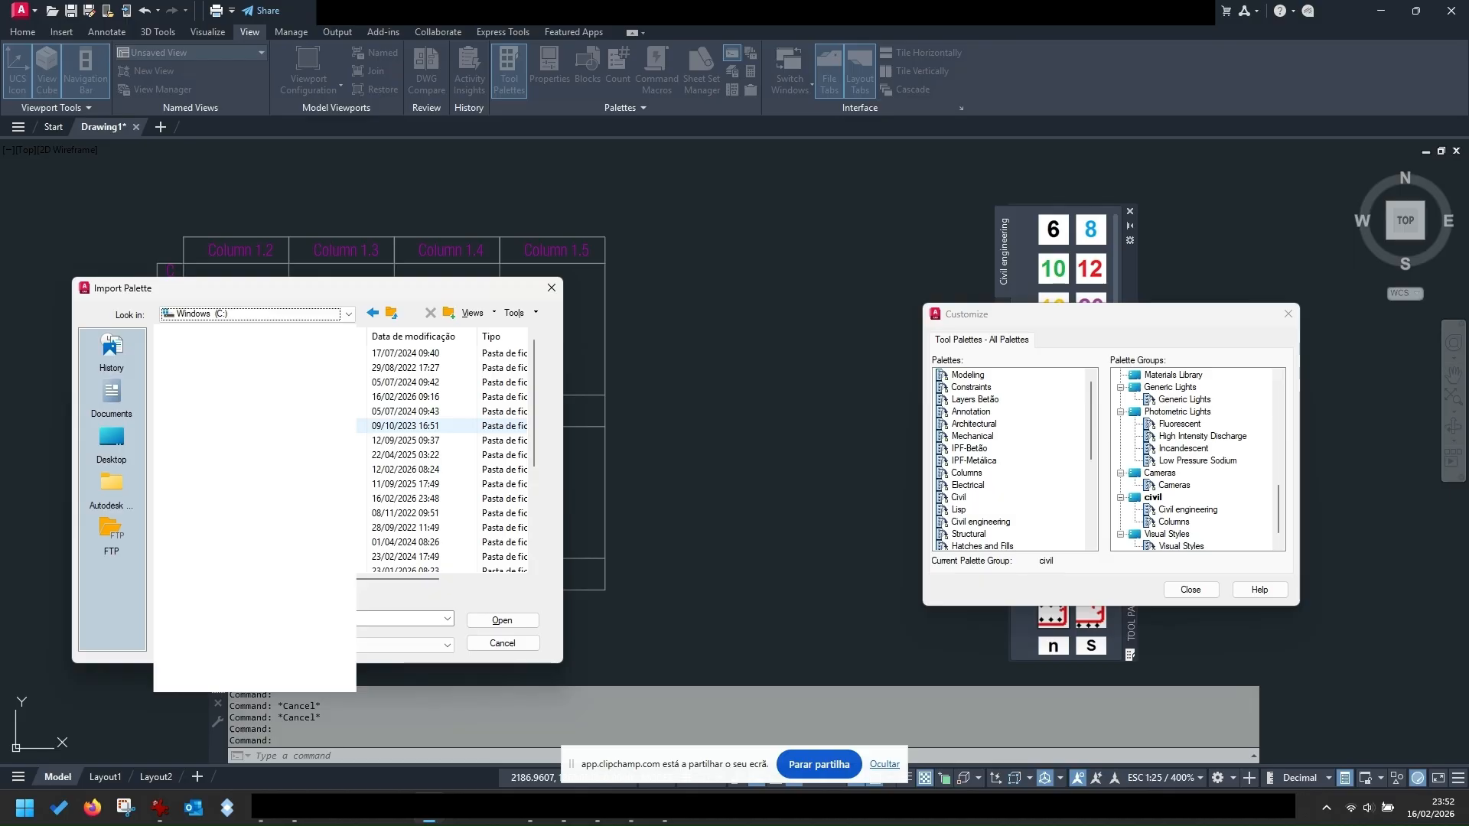
click(221, 442)
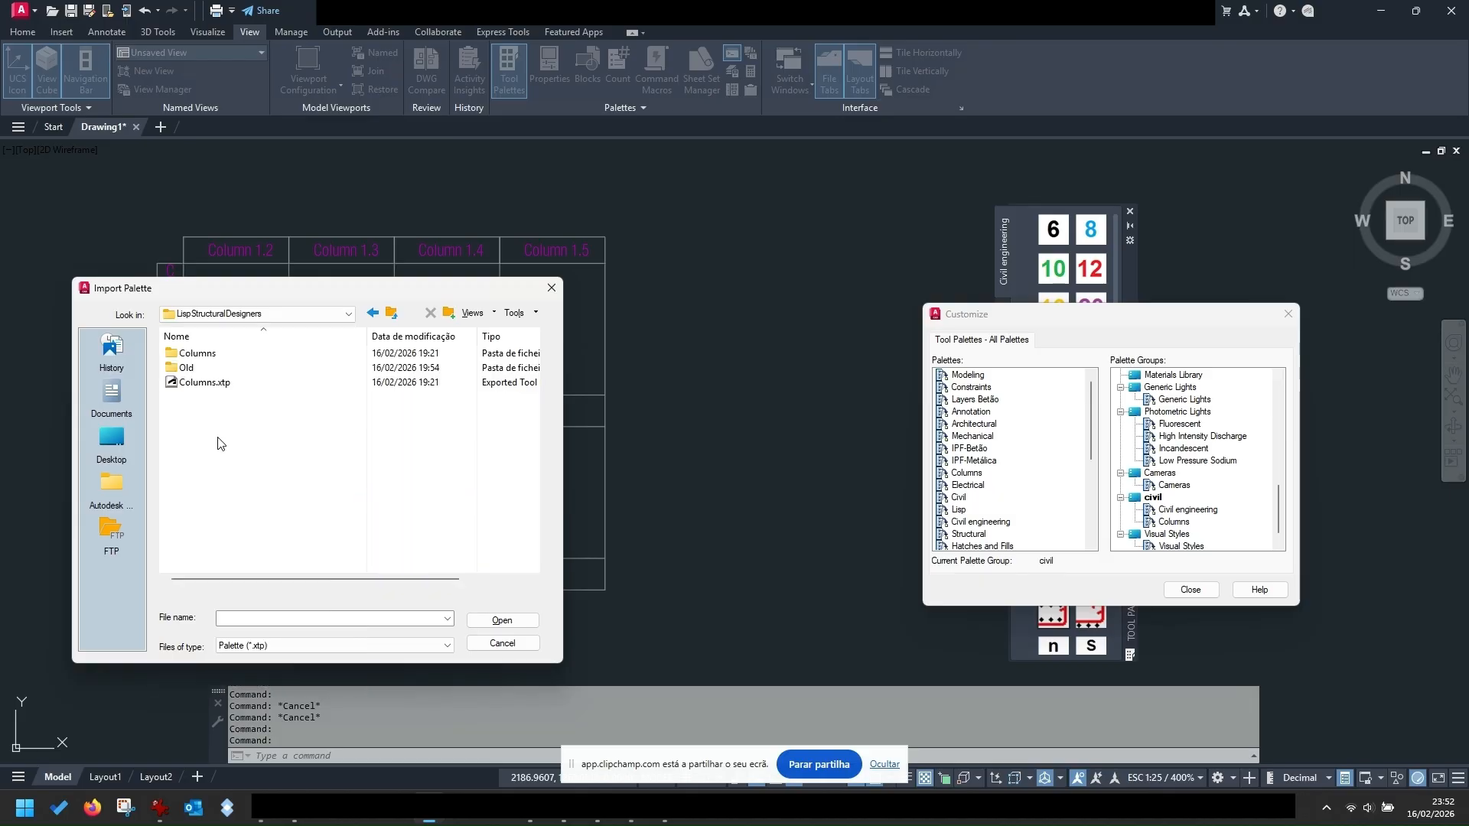
click(204, 382)
click(510, 622)
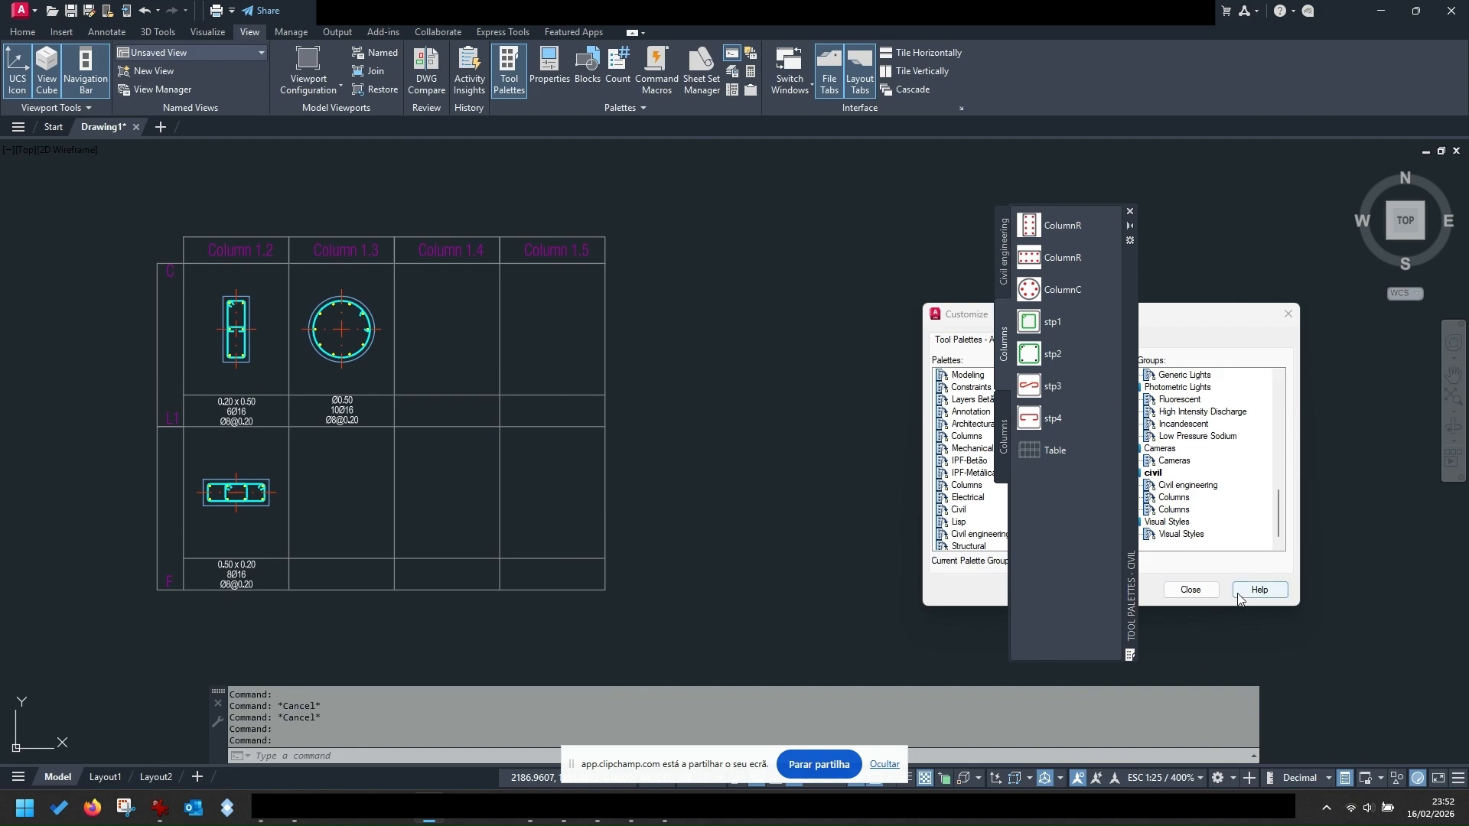
click(1190, 590)
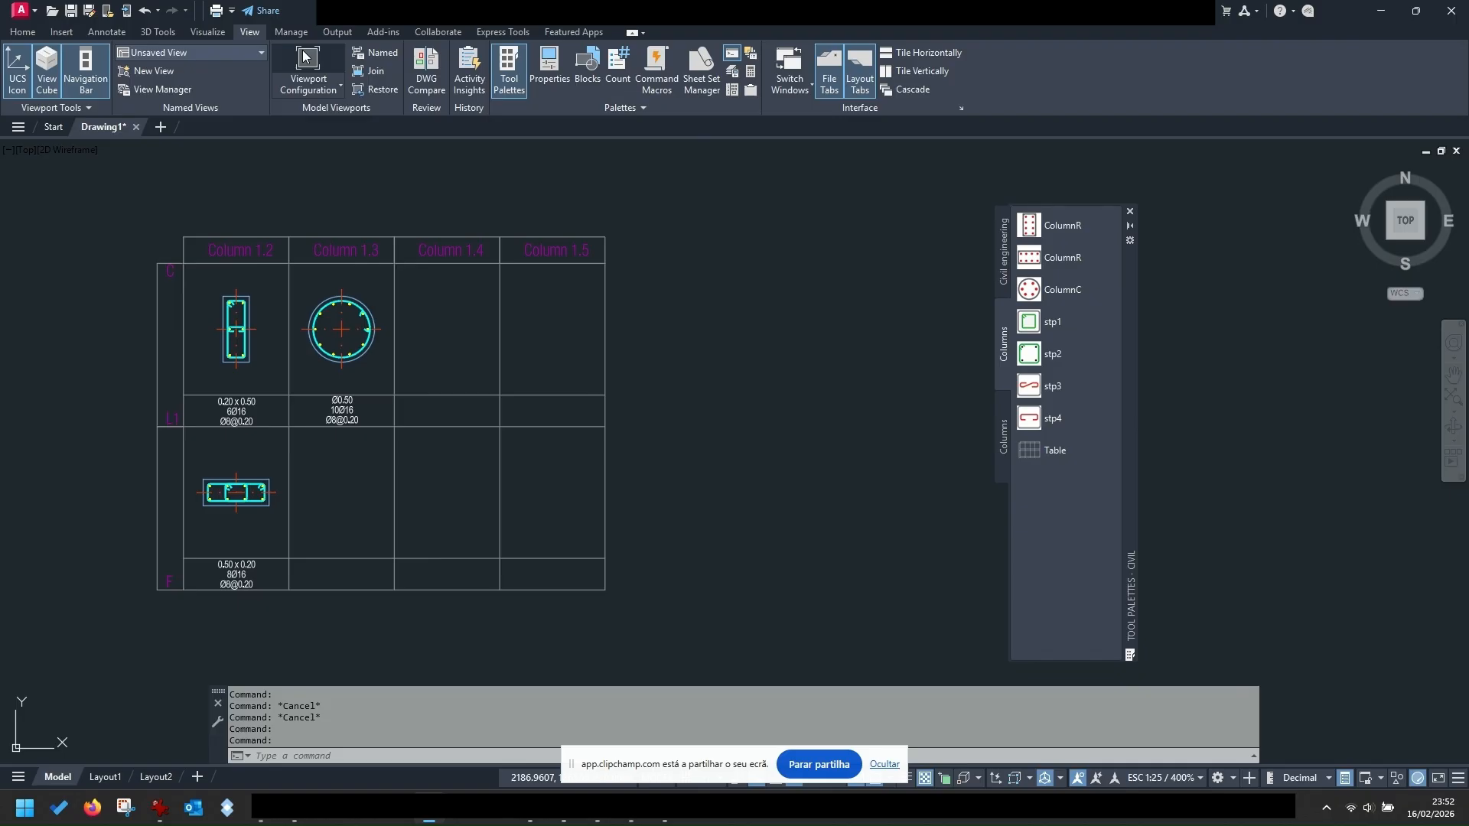
- Load the RC_Column.VLX application from the LispStructuralDesigners folder and close the application loader
click(291, 32)
click(339, 80)
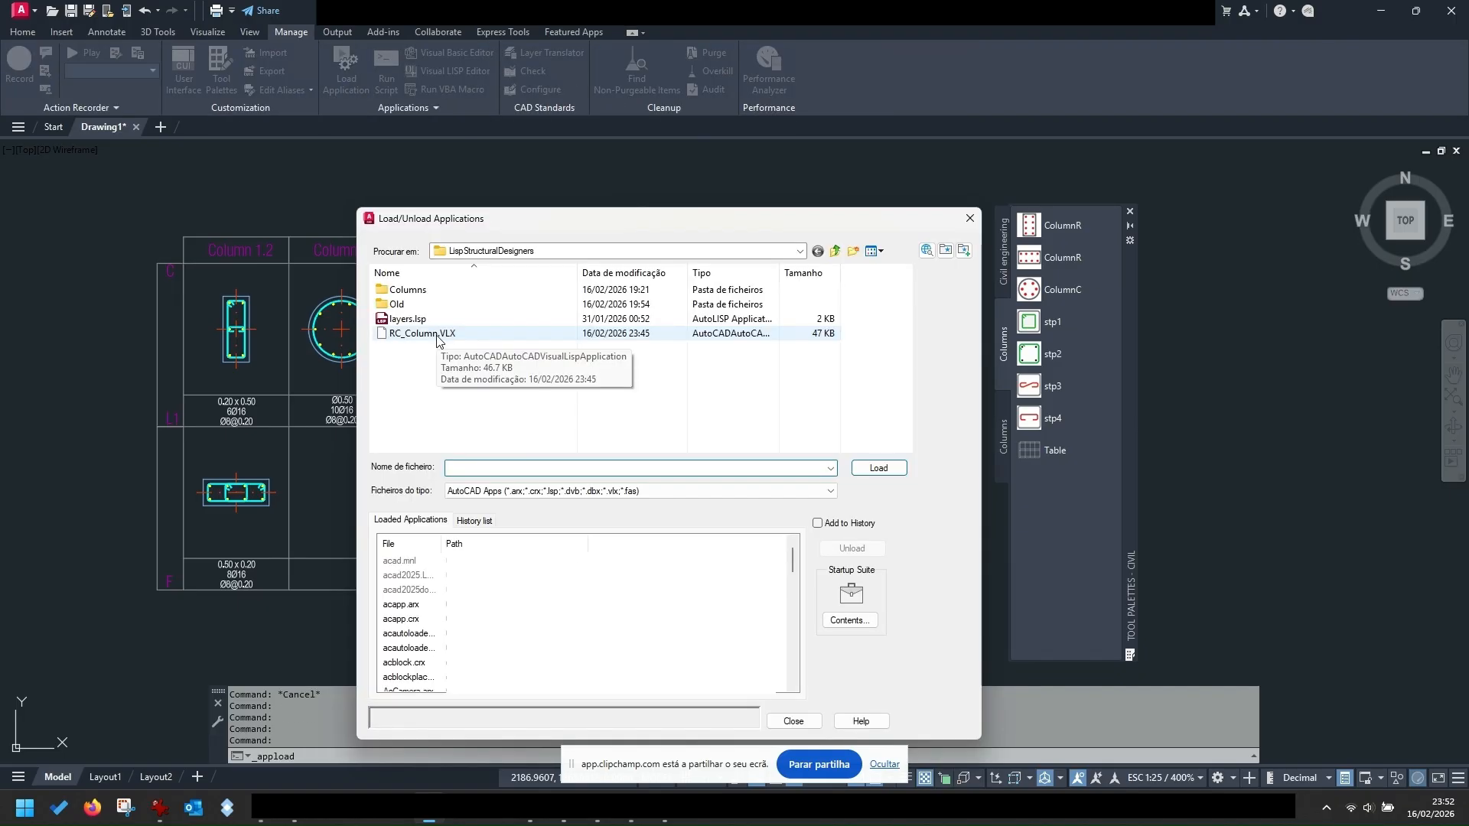
click(437, 335)
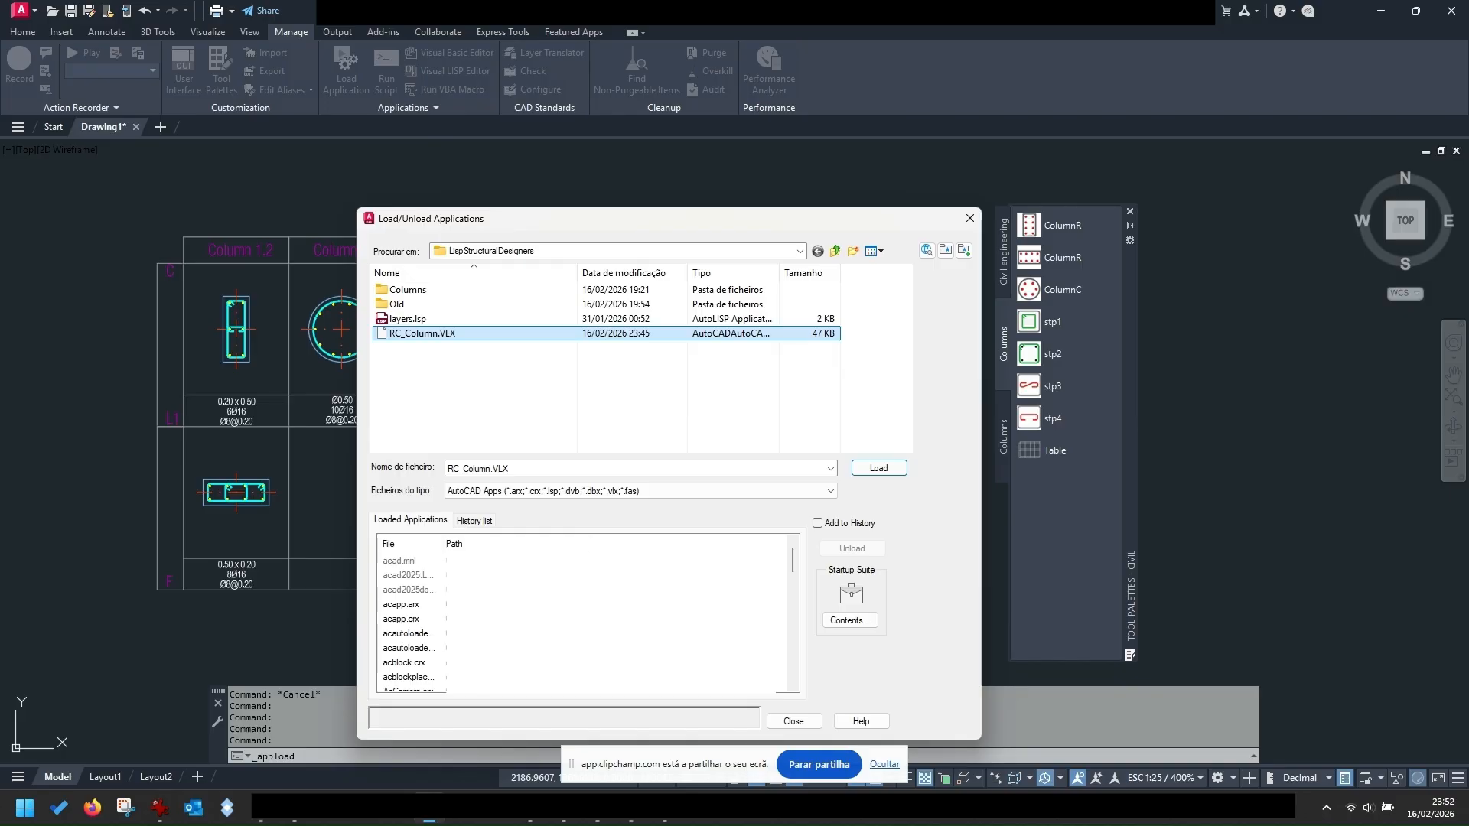
click(880, 468)
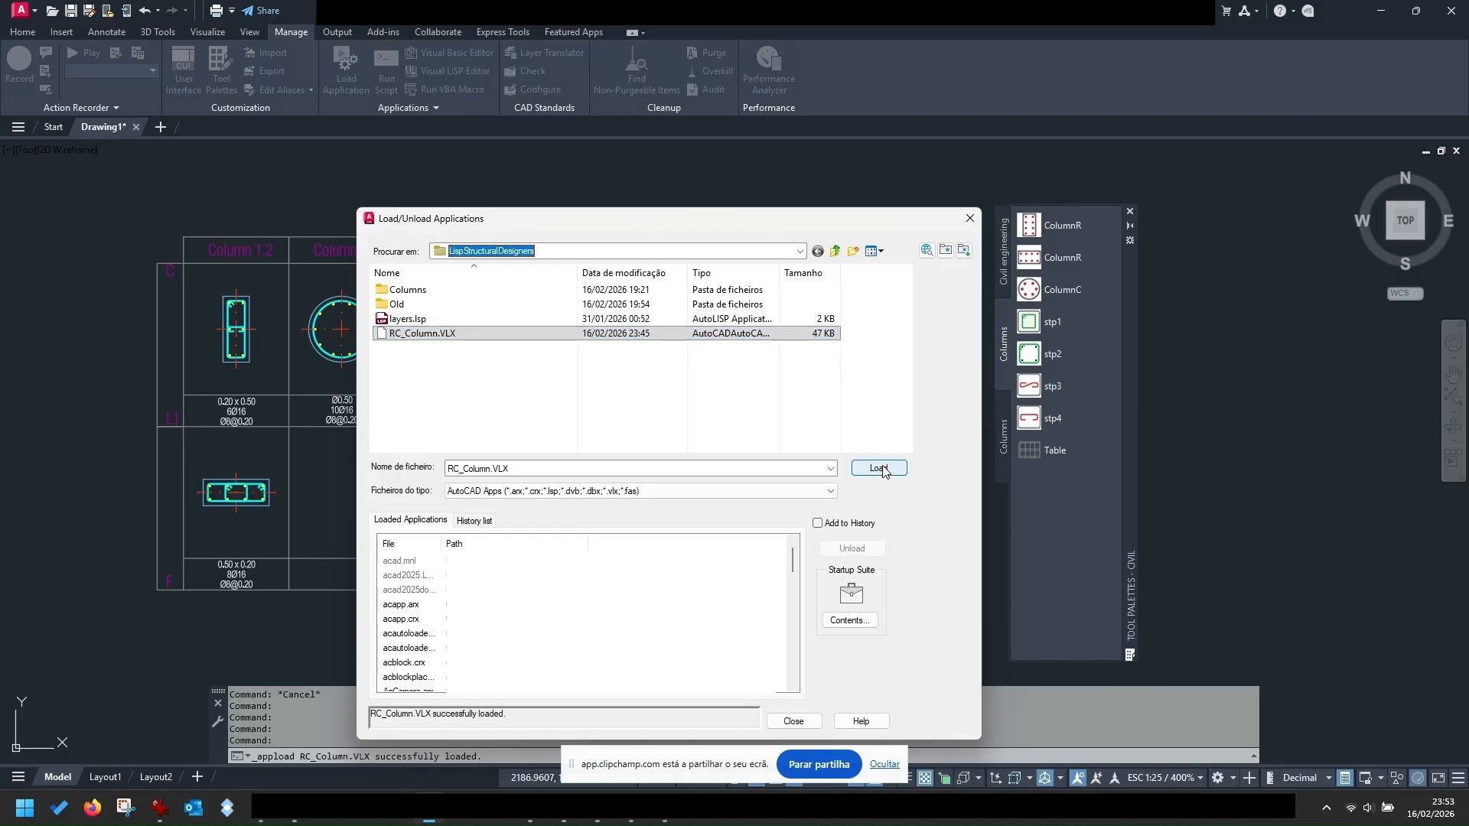
click(803, 723)
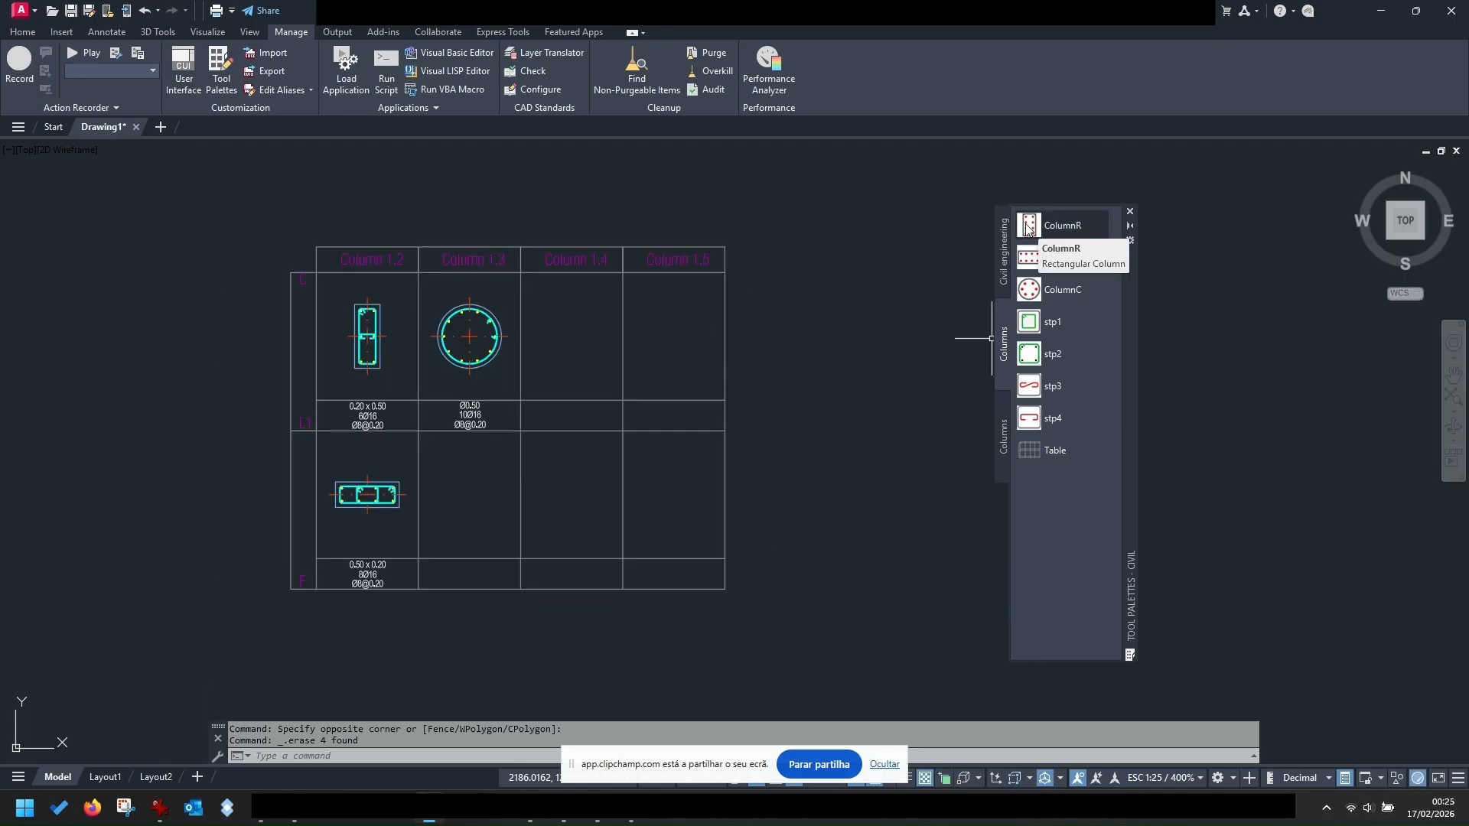
- Insert a rectangular column section 0.3 m wide and 0.3 m high in the lower table cell under Column 1.3
click(1028, 227)
click(418, 431)
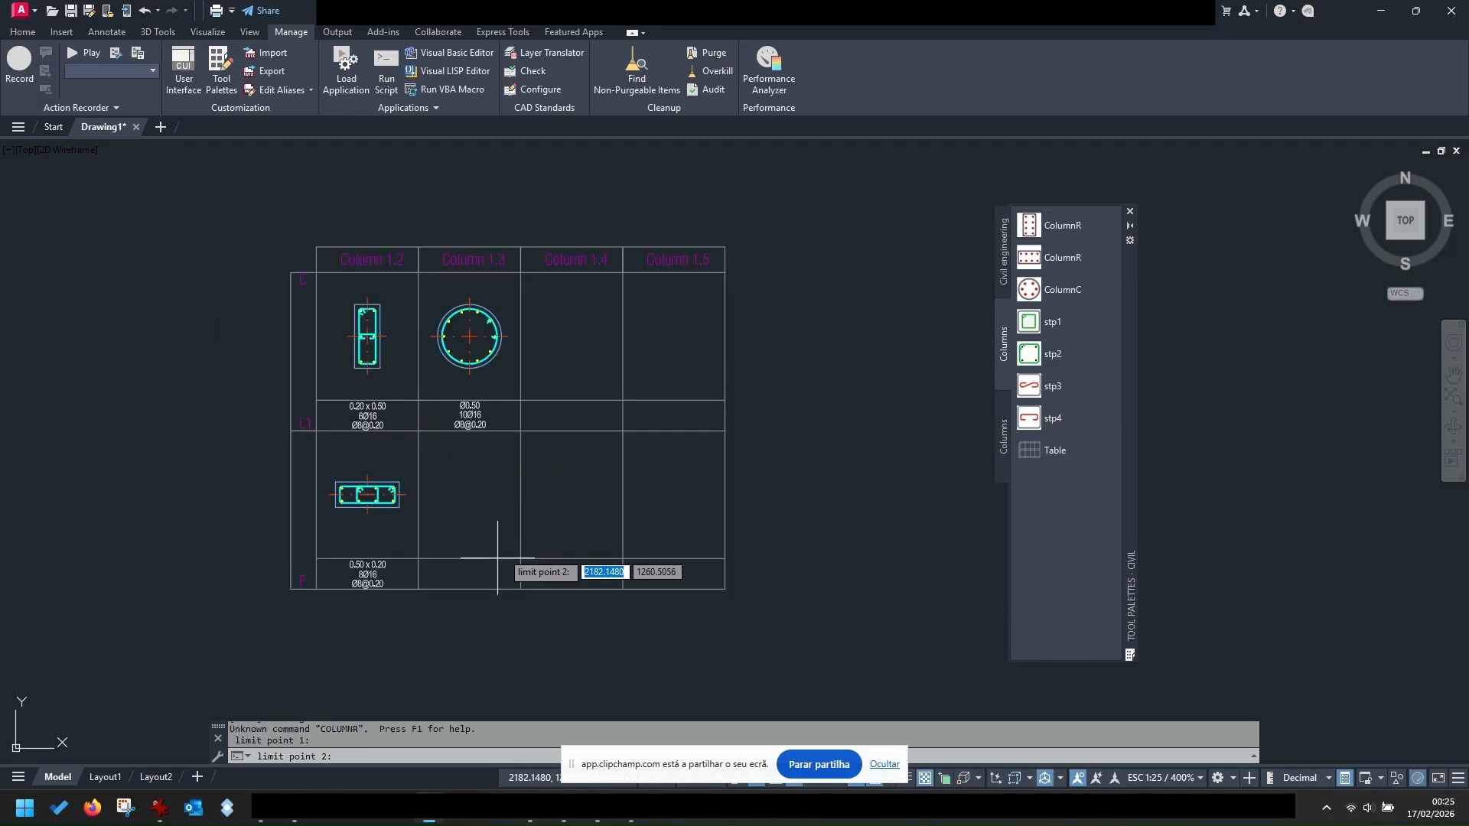
click(520, 558)
text(0.3)
key(Return)
text(0.3)
key(Return)
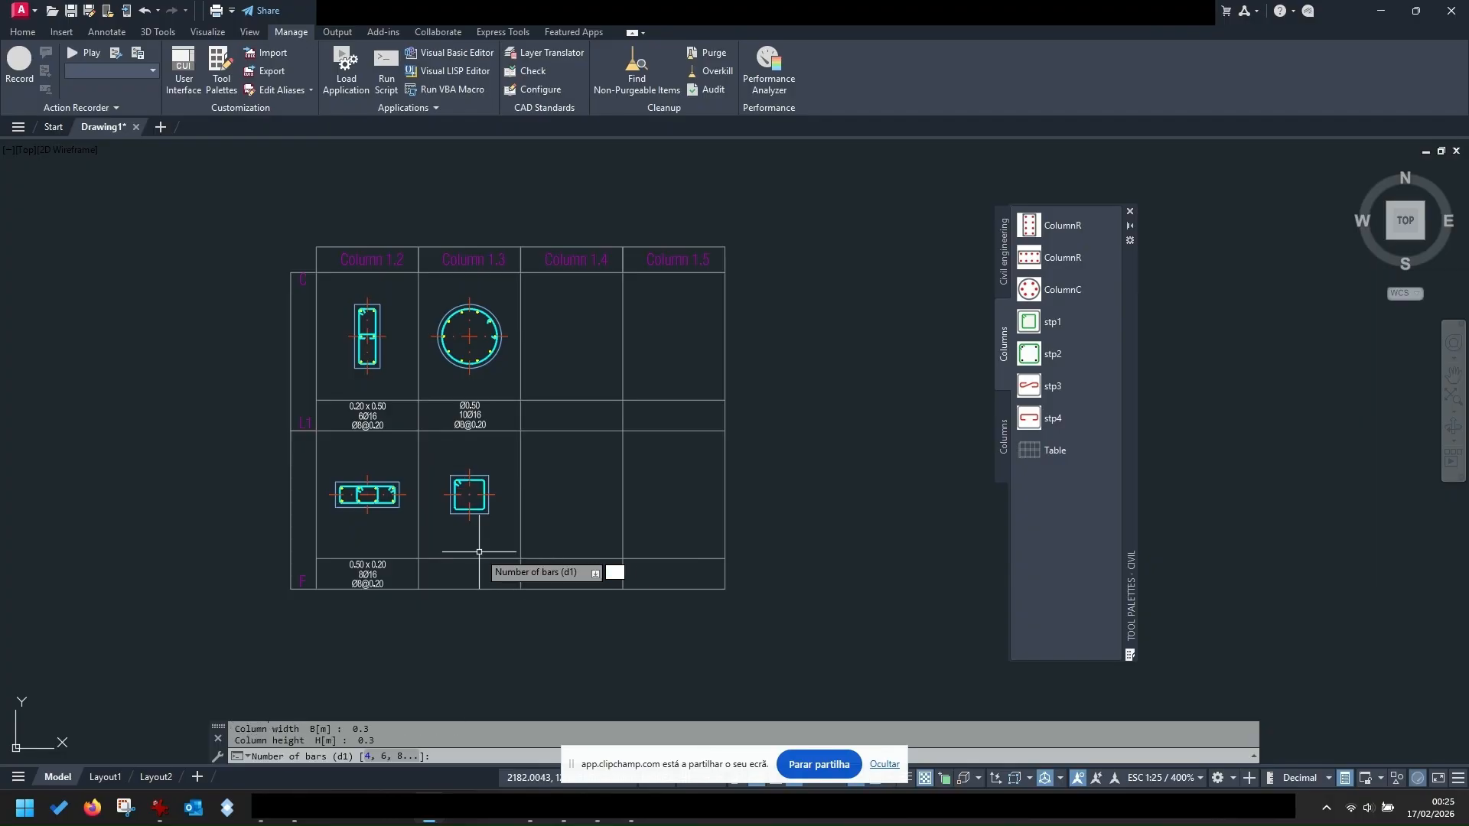
- Reinforce the new square column with 4 bars of 20 mm and 4 bars of 16 mm diameter
text(4)
key(Return)
text(20)
key(Return)
text(4)
key(Return)
text(16)
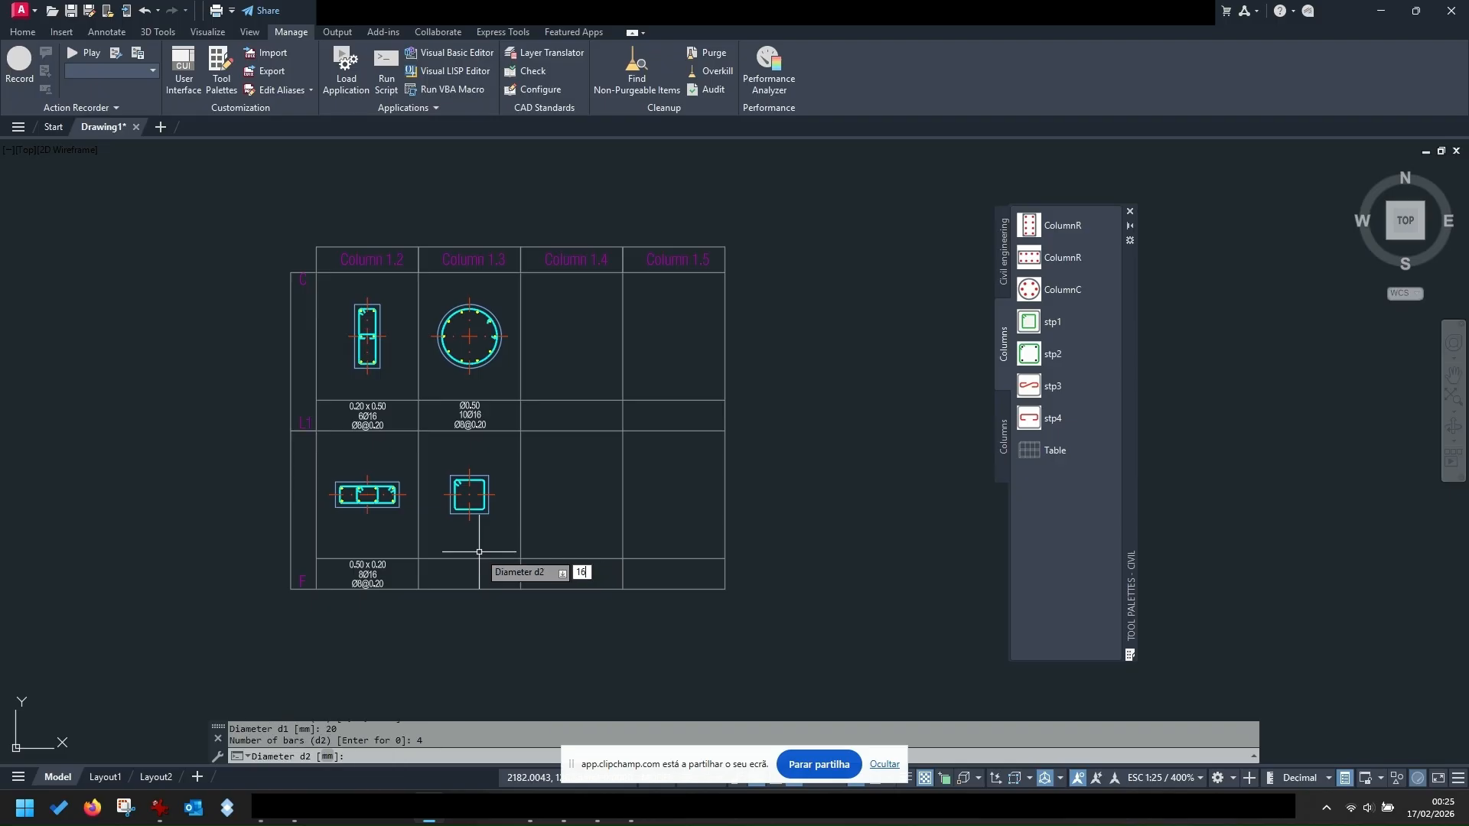
key(Return)
key(Return)
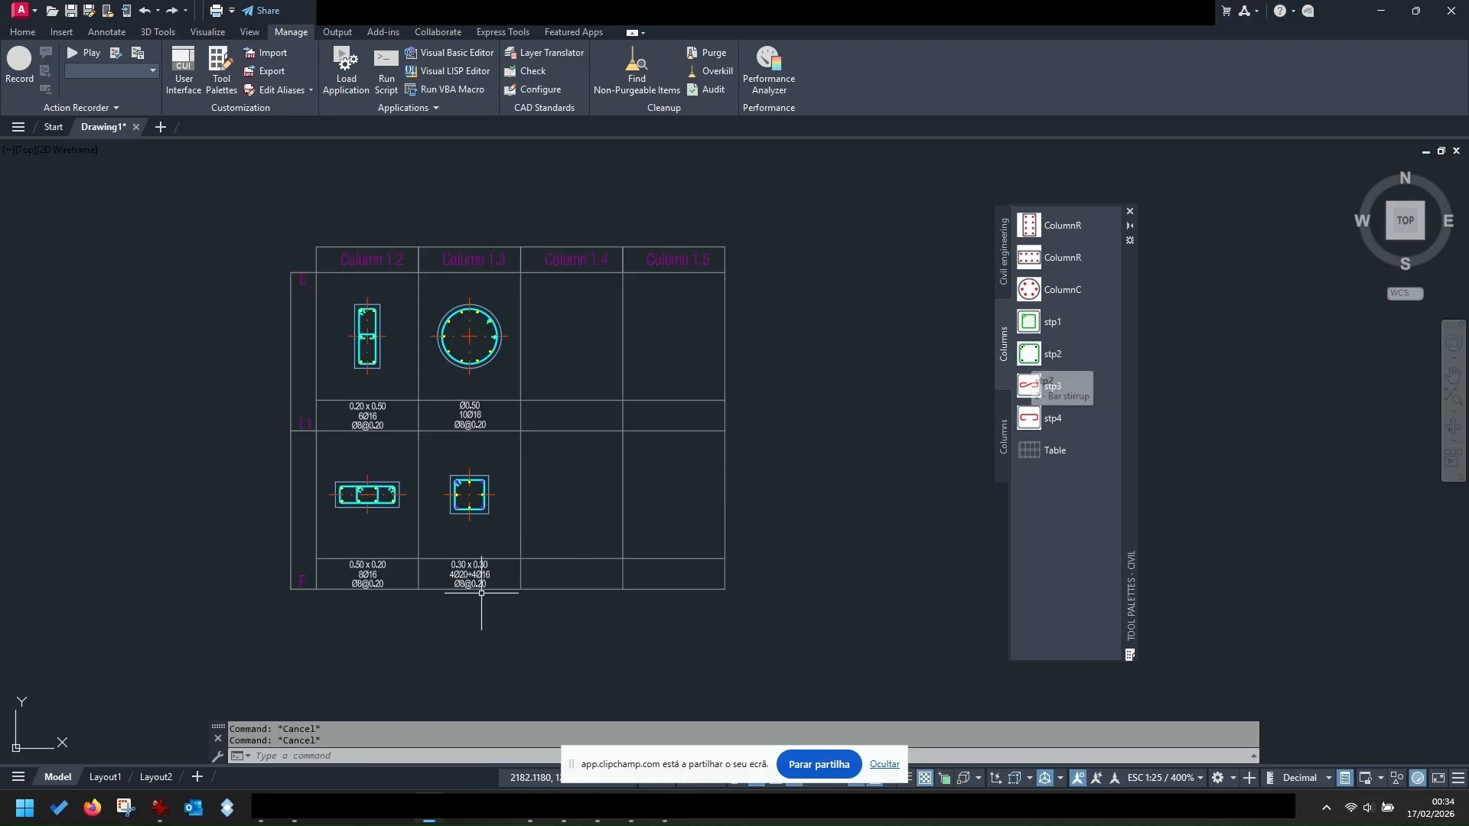
- Add stp4 ties to the square column between its opposite mid-side bars, one horizontal and one vertical
scroll(459, 513, up, 4)
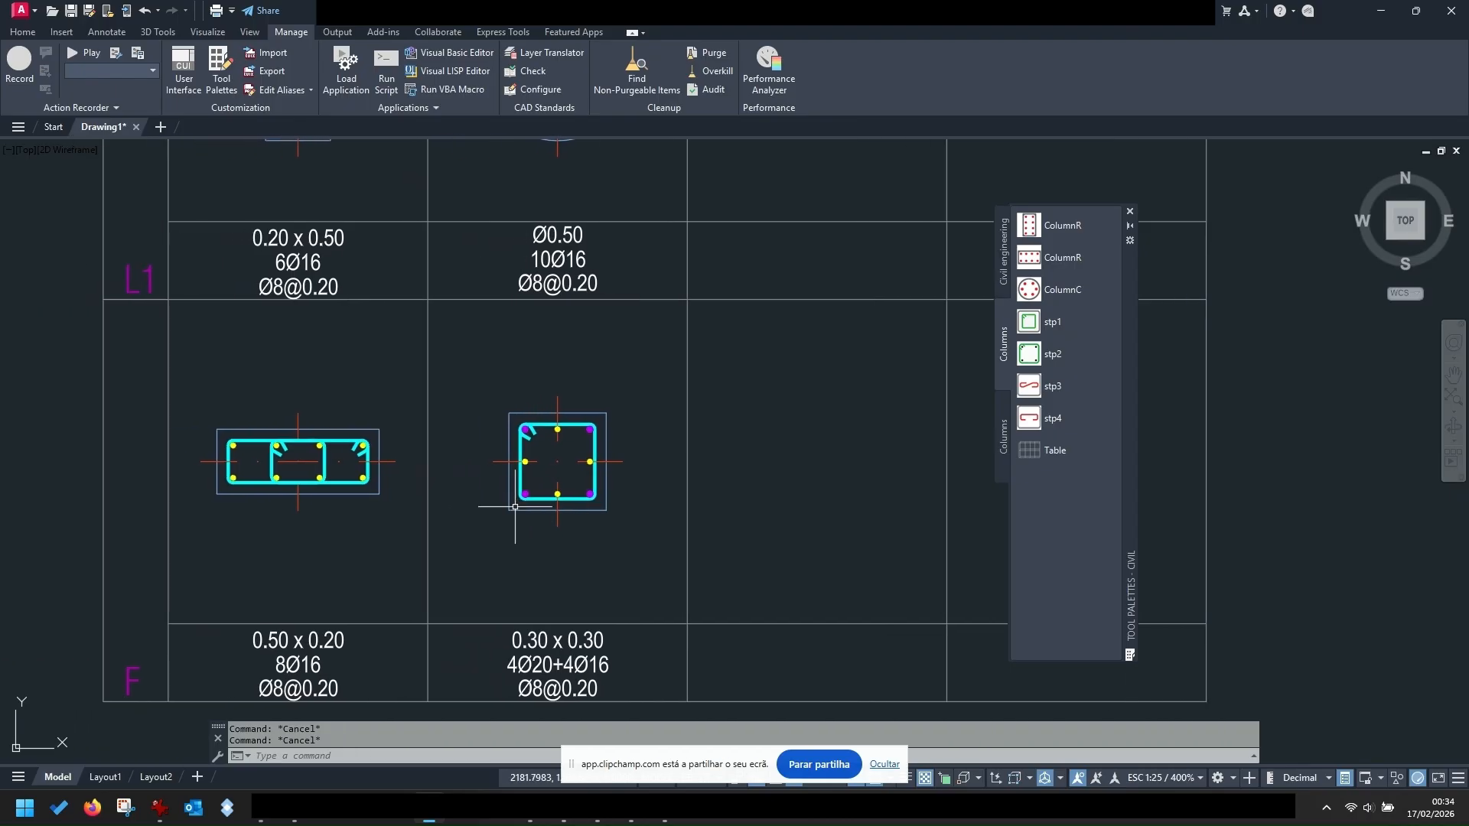
scroll(515, 507, up, 2)
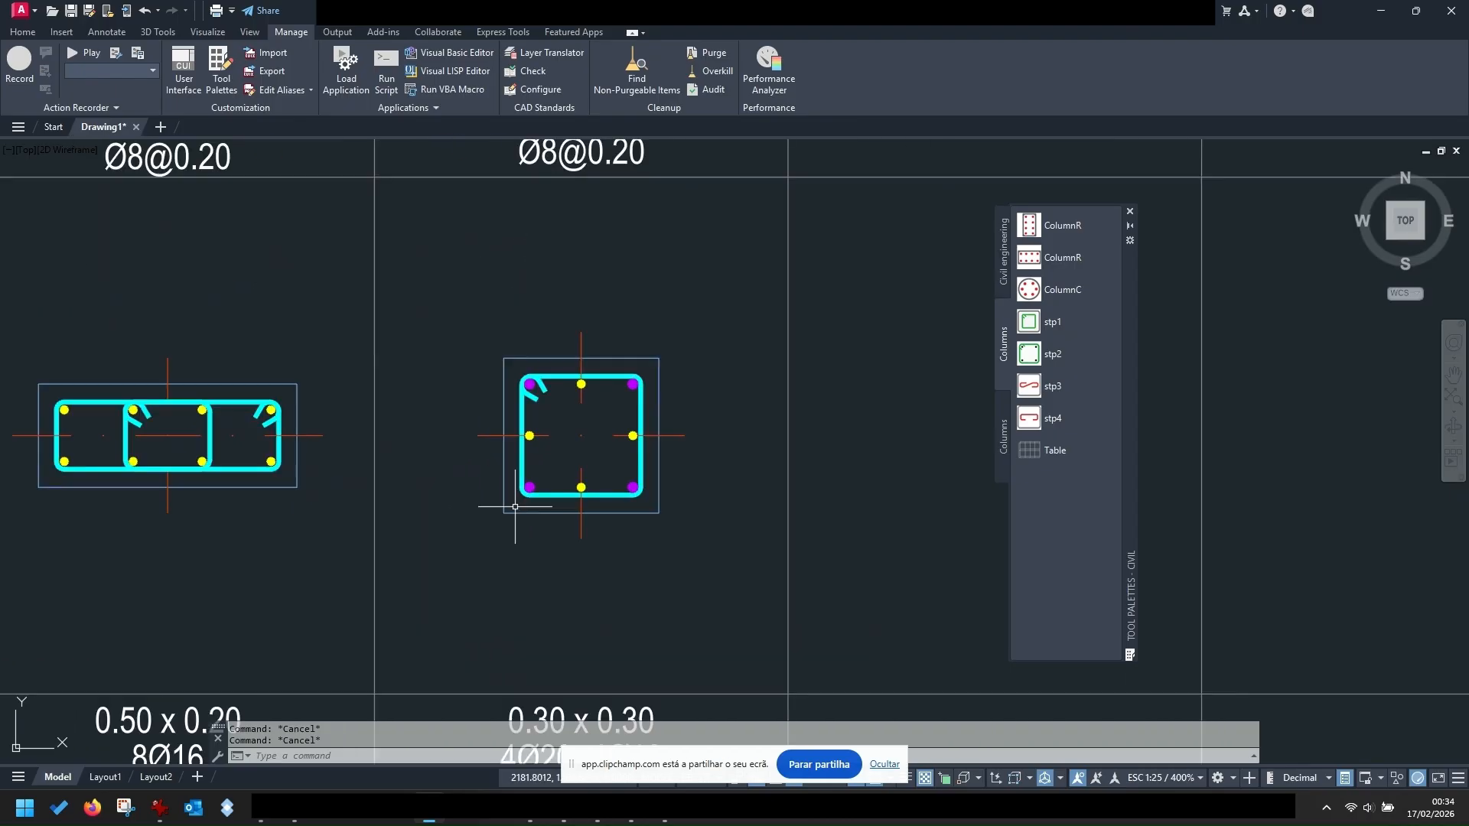
click(1028, 421)
scroll(586, 443, up, 5)
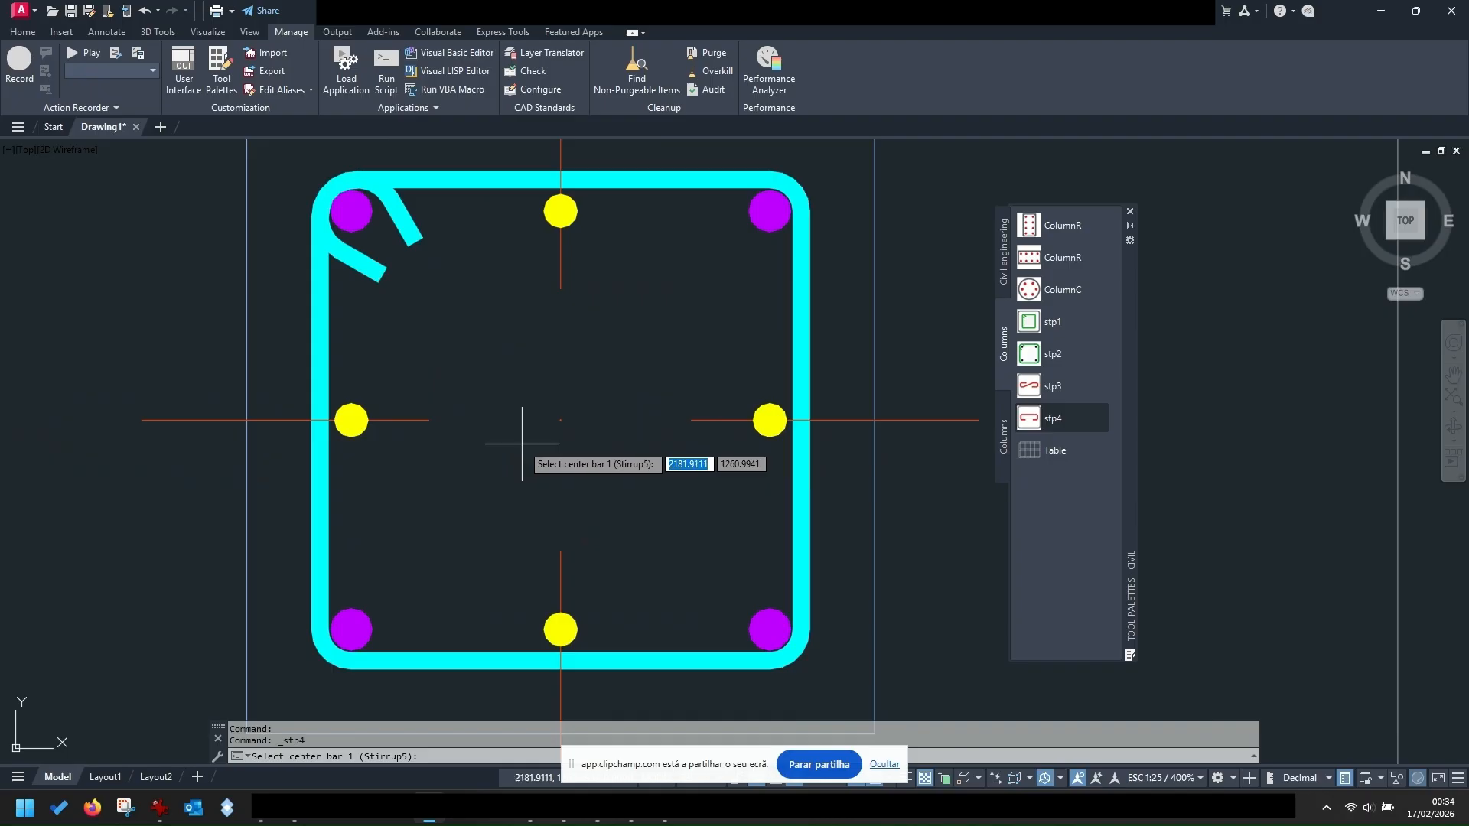
click(351, 420)
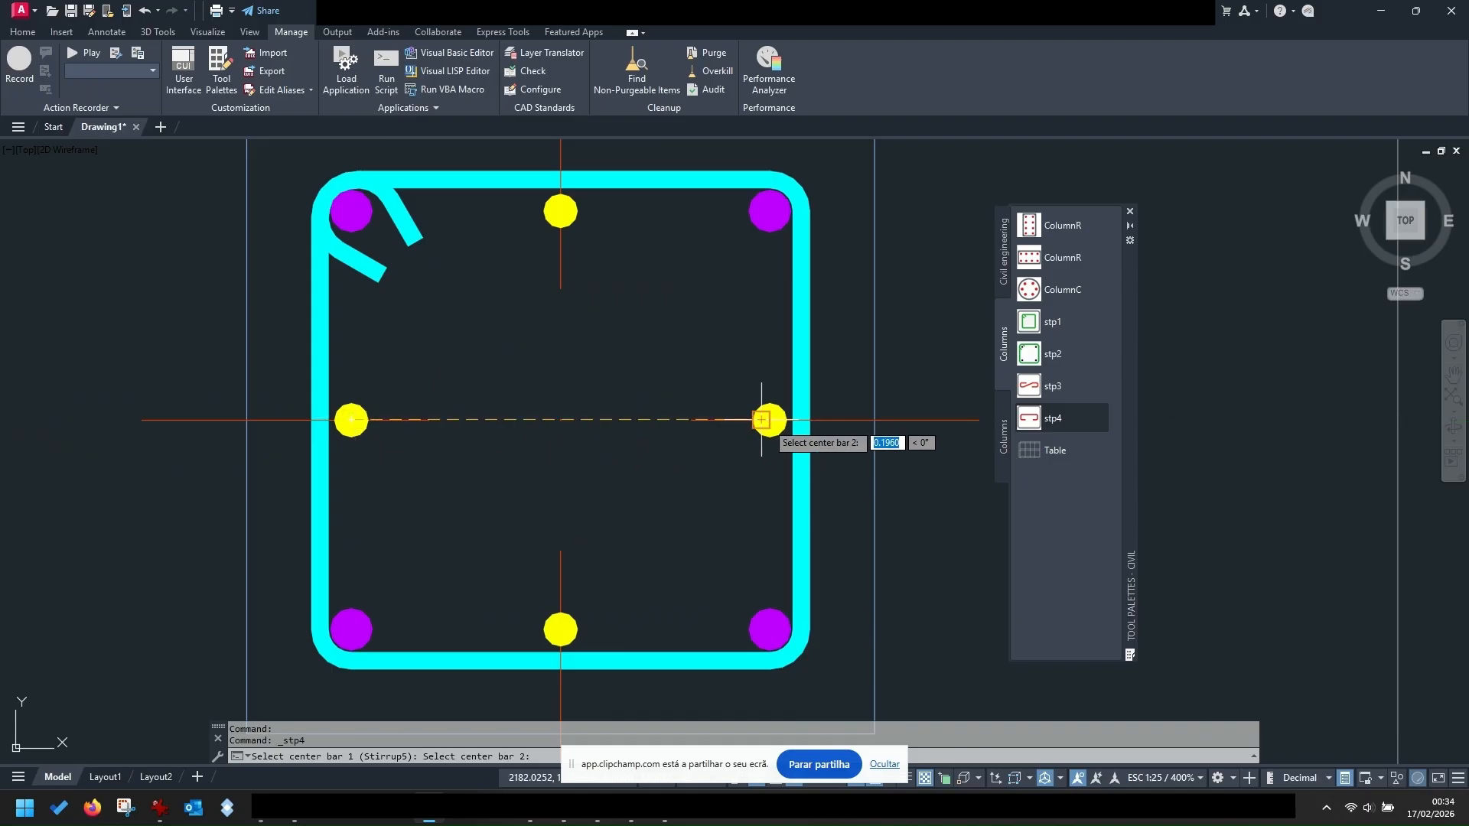
click(767, 420)
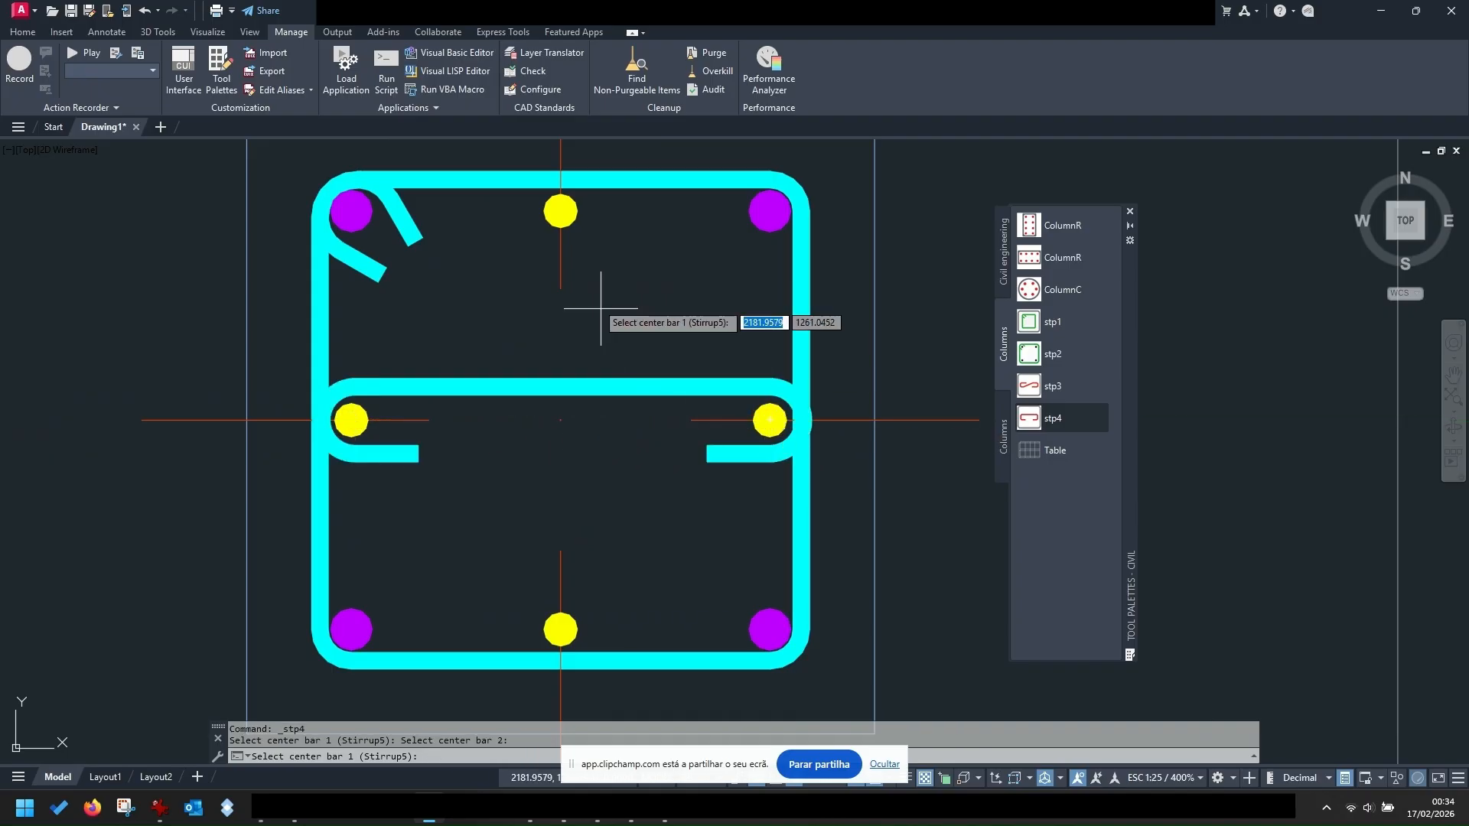
click(561, 212)
click(561, 629)
scroll(567, 596, down, 8)
middle_drag(687, 524, 583, 443)
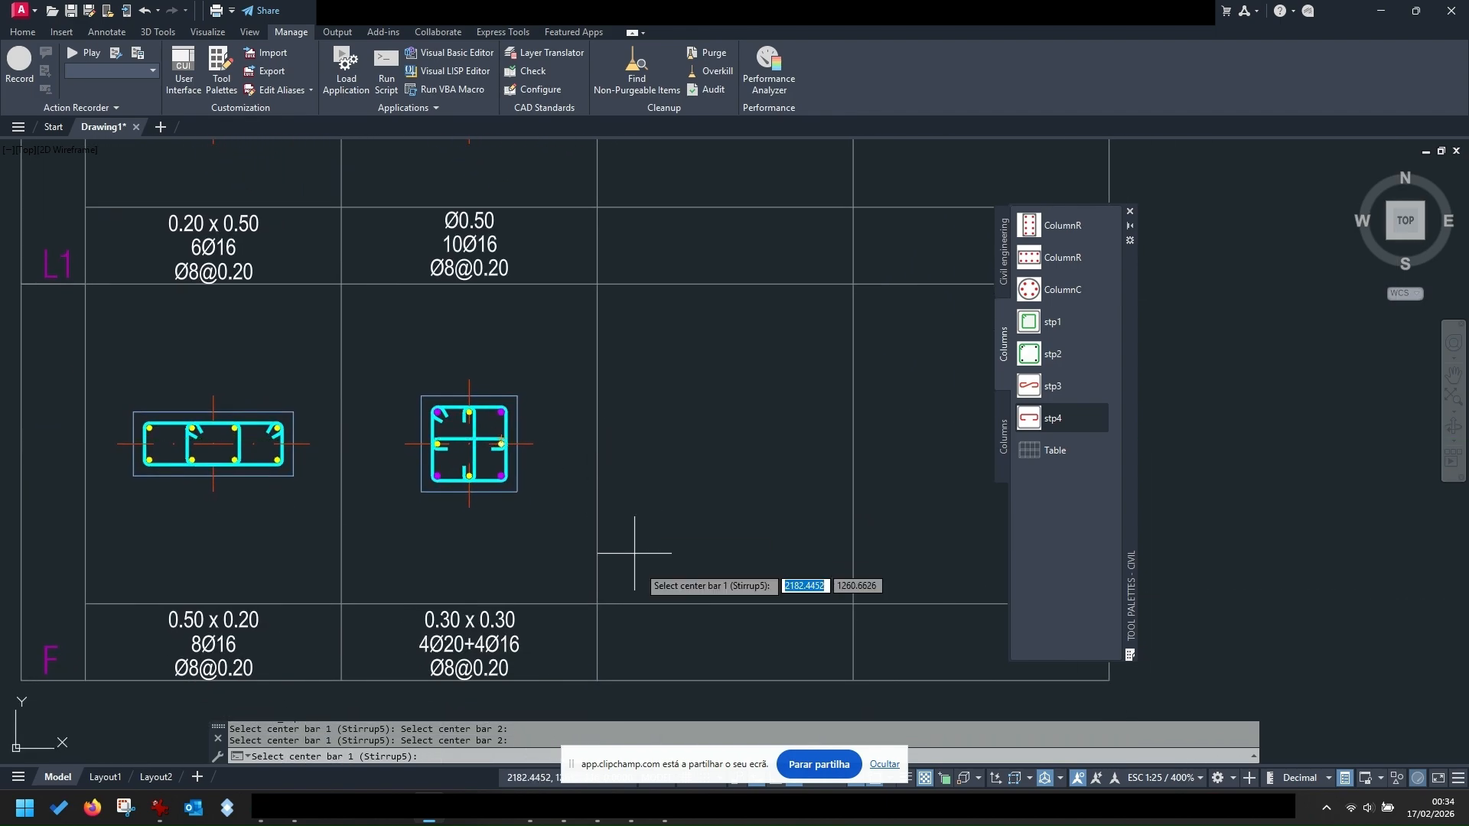
- Switch to Notepad to view concrete_cover.prn, checking the file's location in the LispStructuralDesigners folder
mouse_move(665, 807)
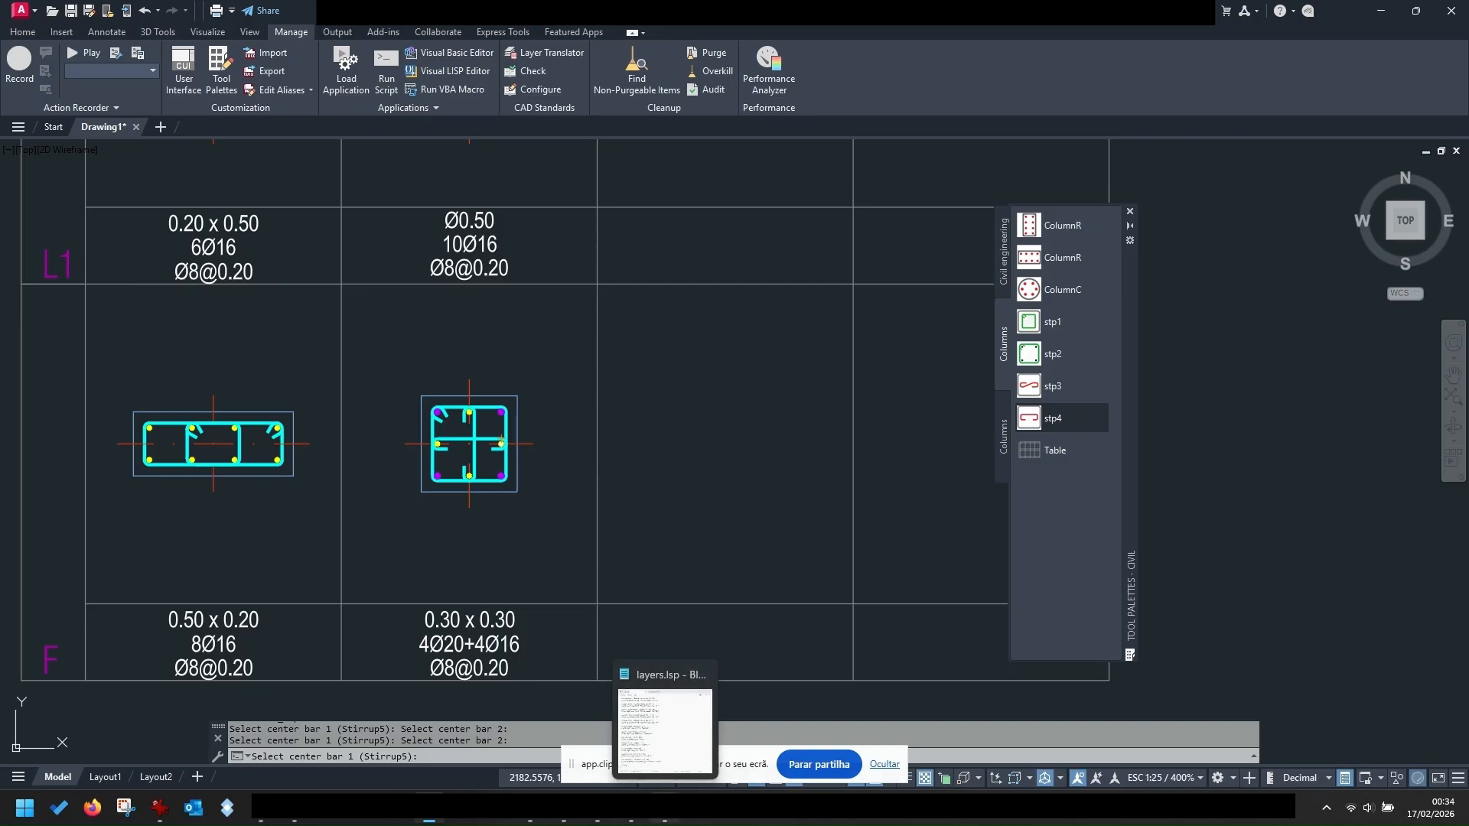
click(664, 807)
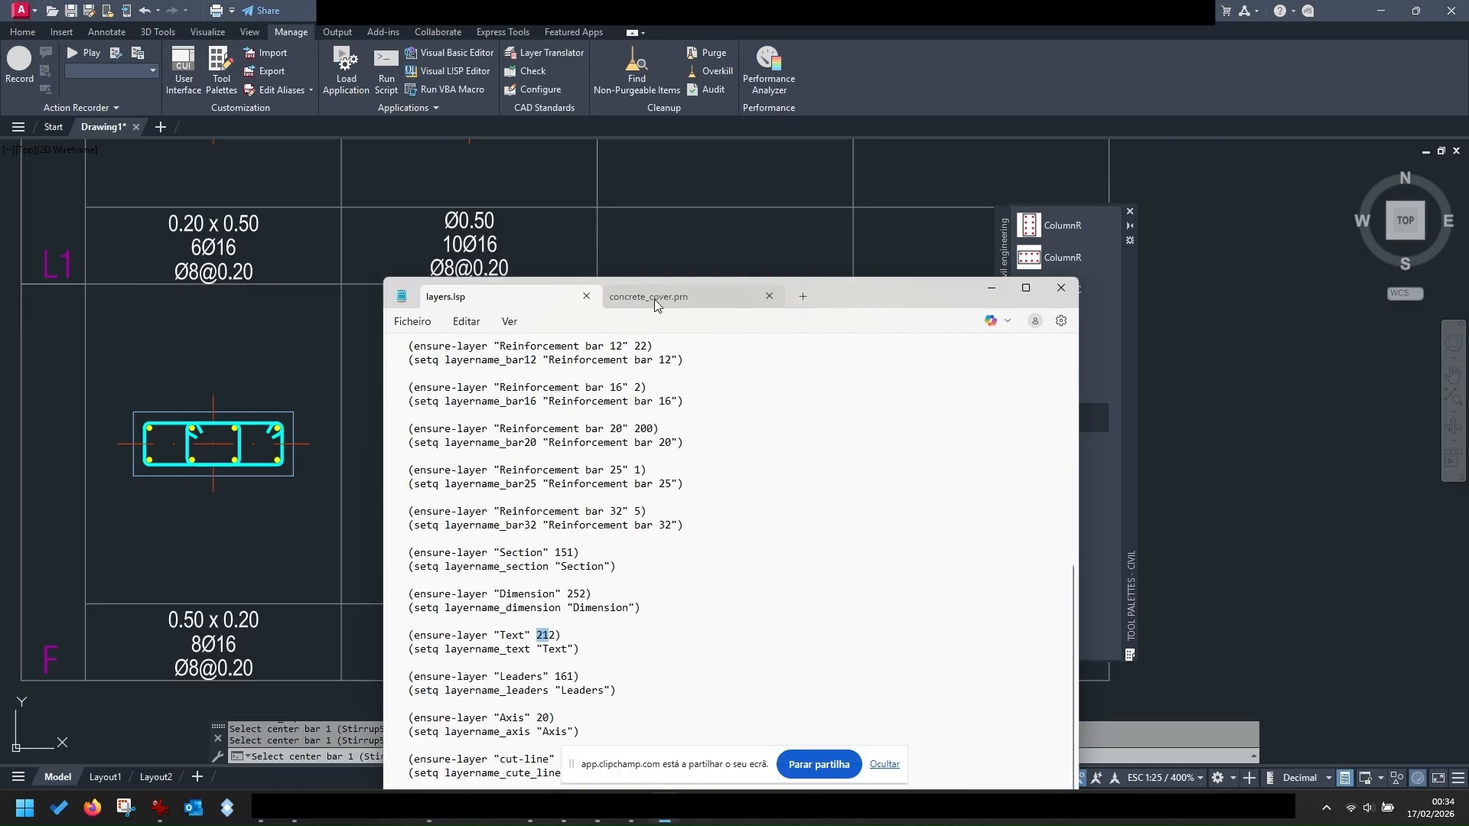
click(655, 296)
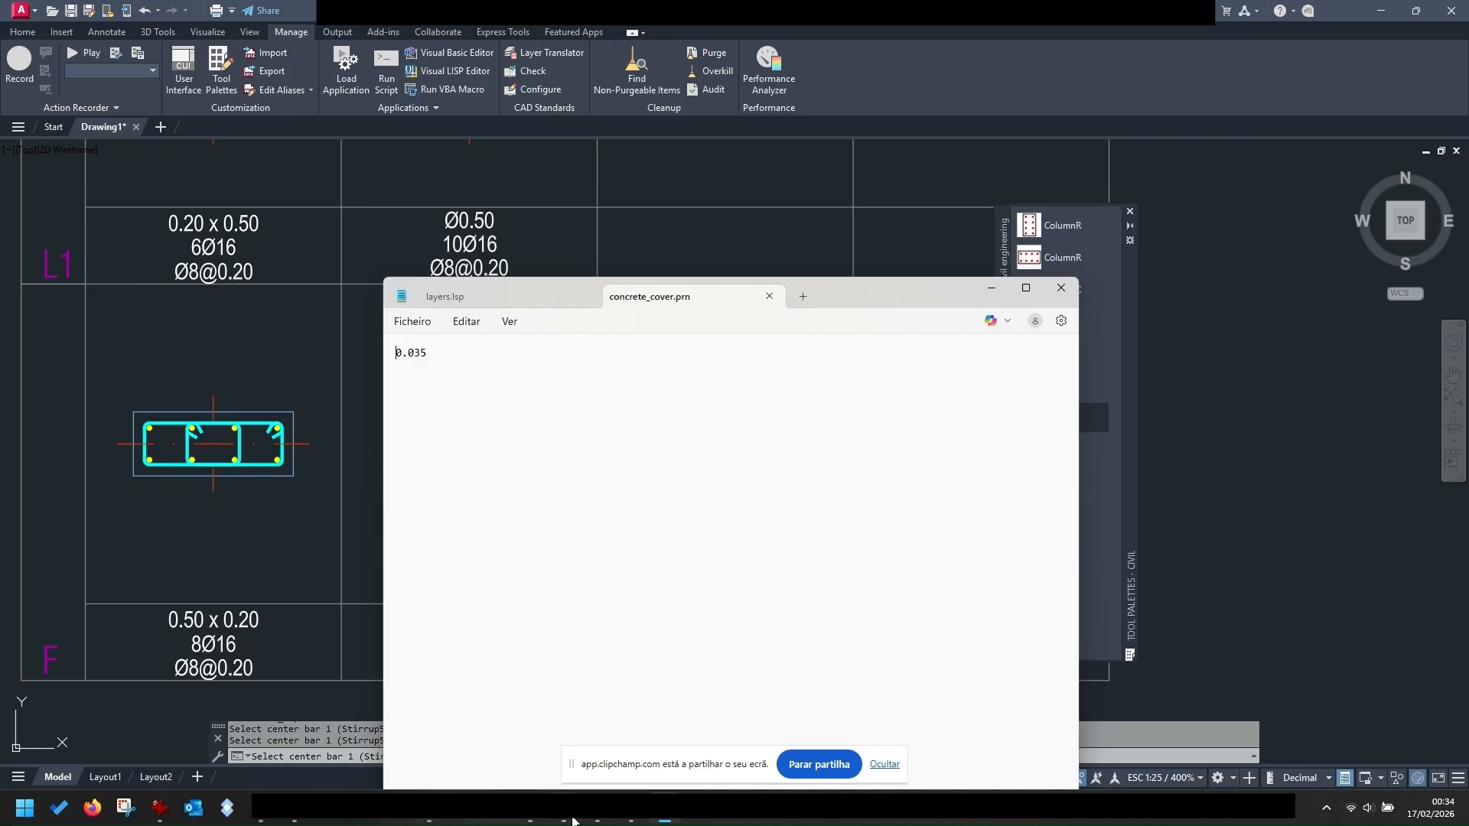
mouse_move(298, 809)
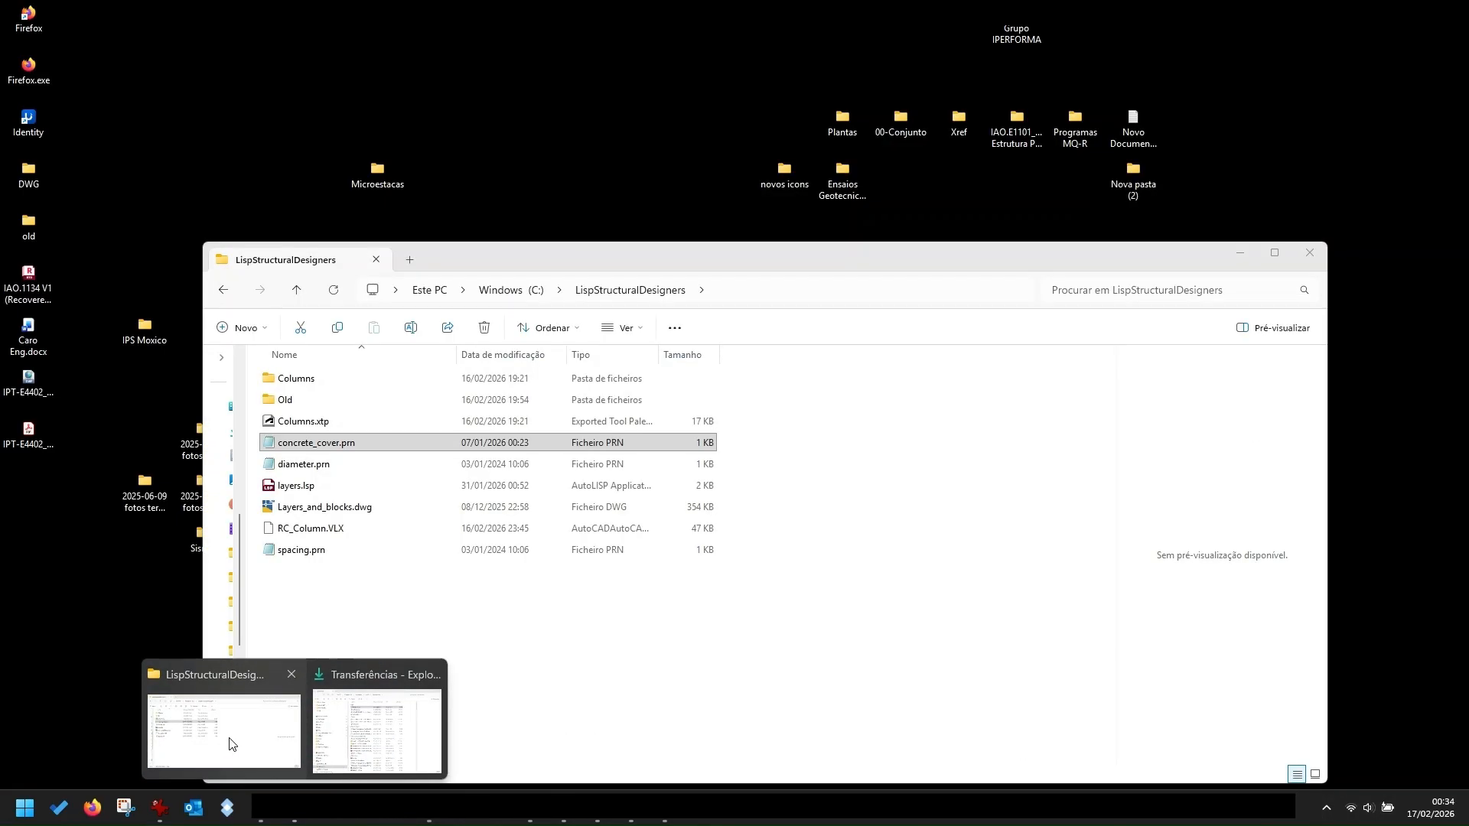
click(230, 738)
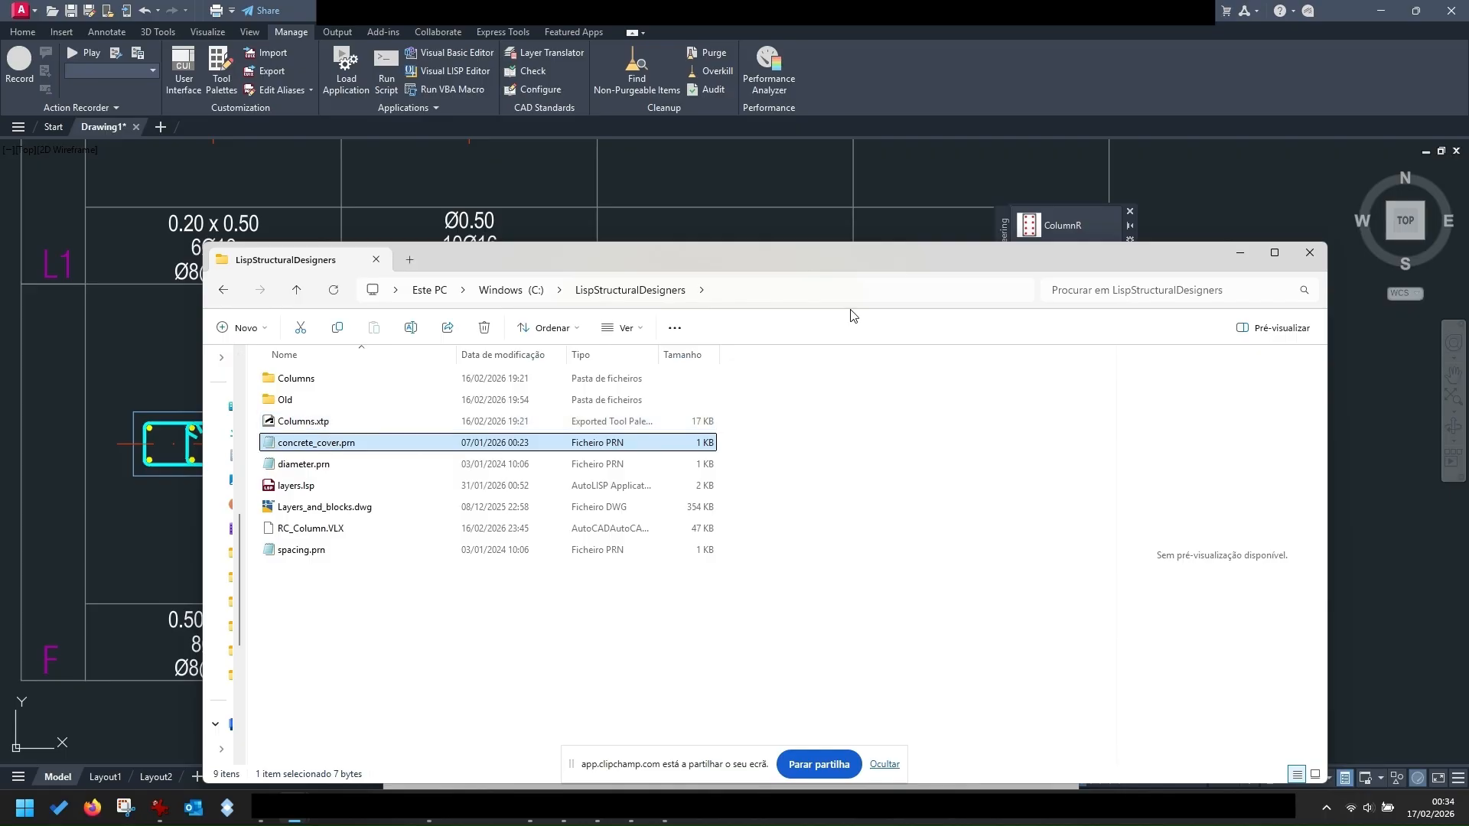
click(672, 819)
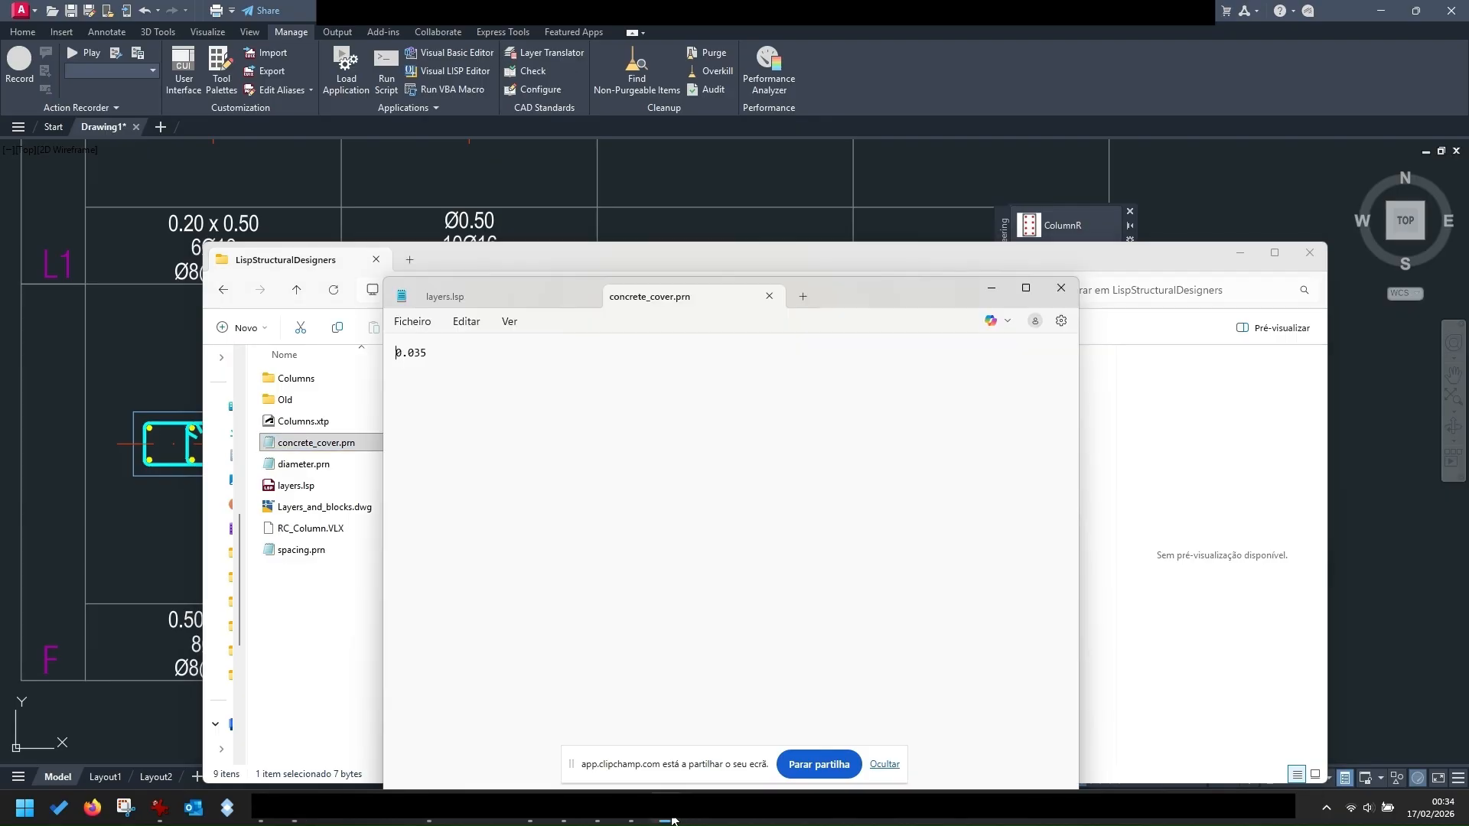
- Change the concrete cover value in concrete_cover.prn to 0.05, save and close the file, and return to AutoCAD
click(430, 351)
key(BackSpace)
key(BackSpace)
click(411, 325)
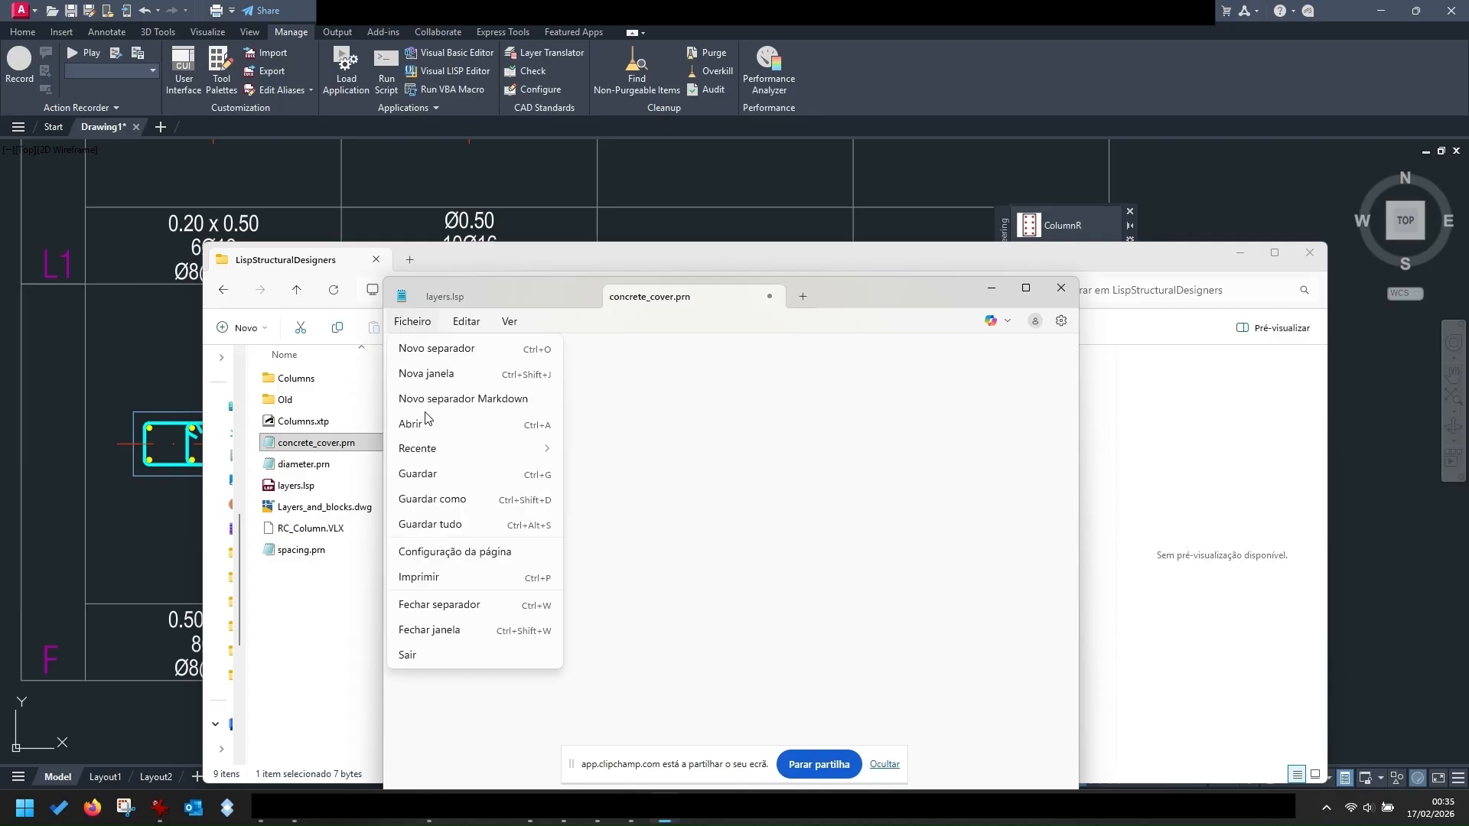
click(429, 475)
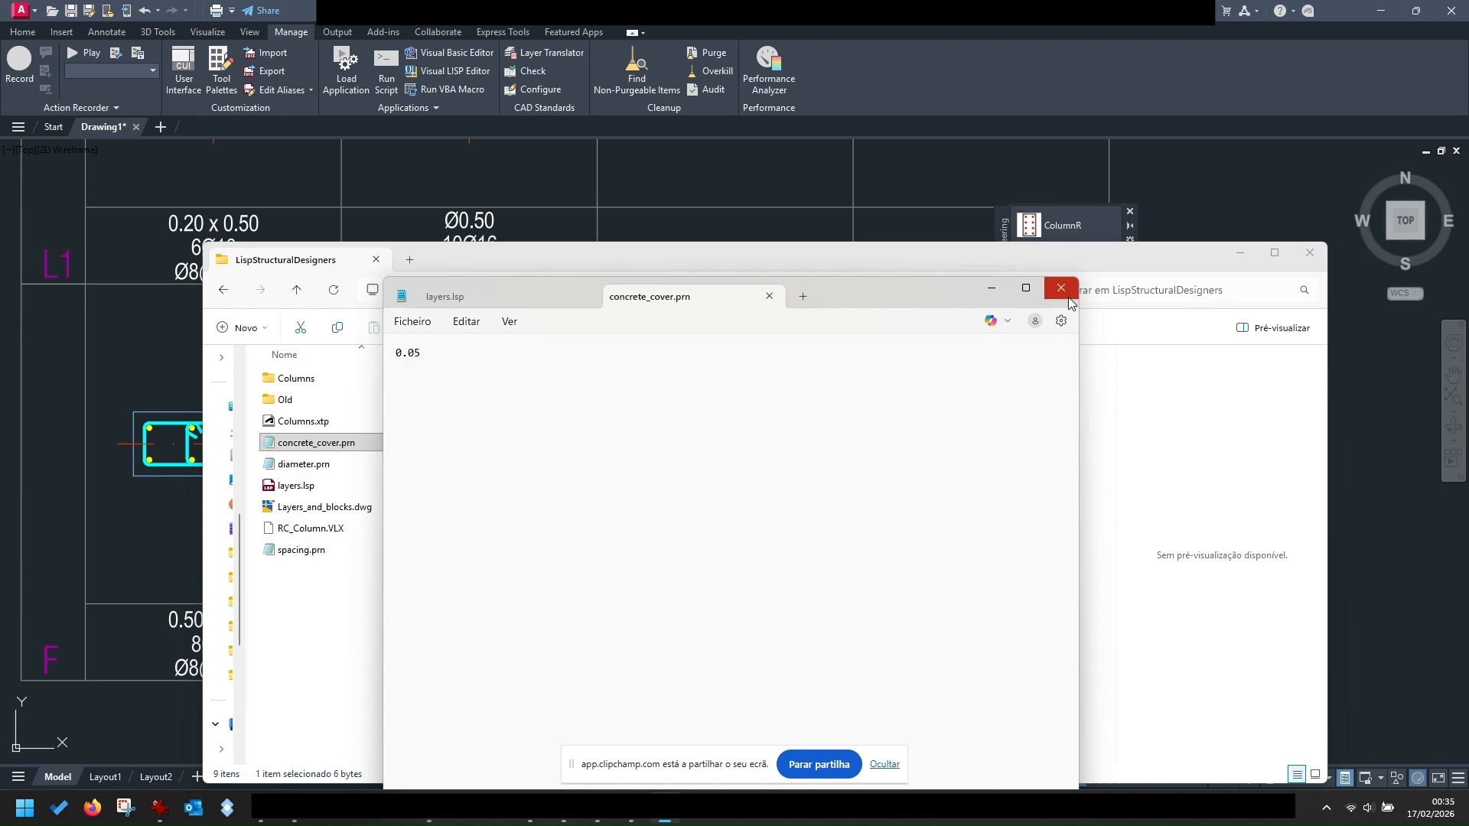
click(1062, 288)
click(812, 463)
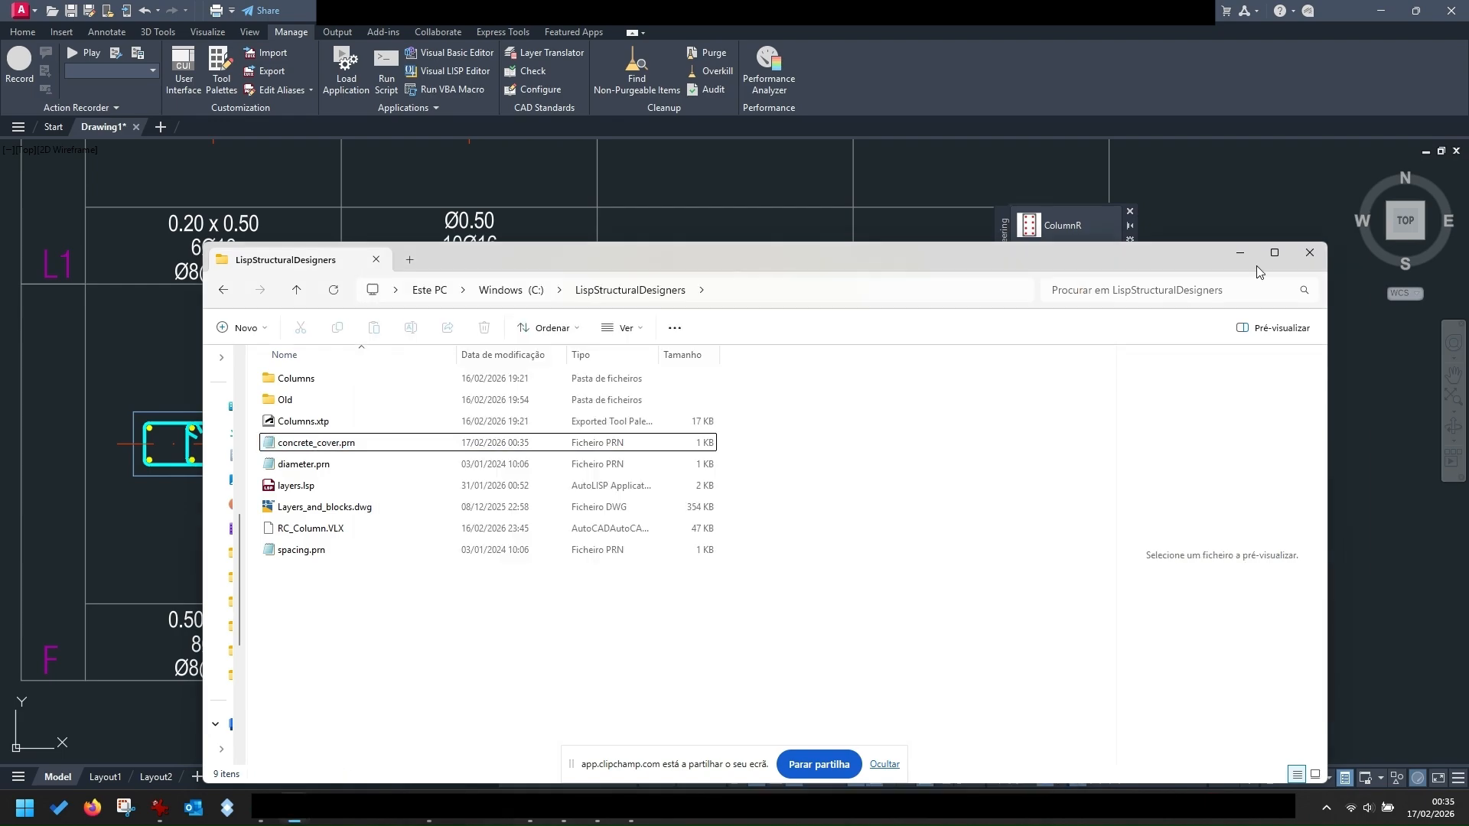
click(1241, 254)
- Place a ColumnR horizontal rectangular column 0.2 m wide and 0.5 m high in the upper cell under Column 1.4
scroll(691, 439, down, 2)
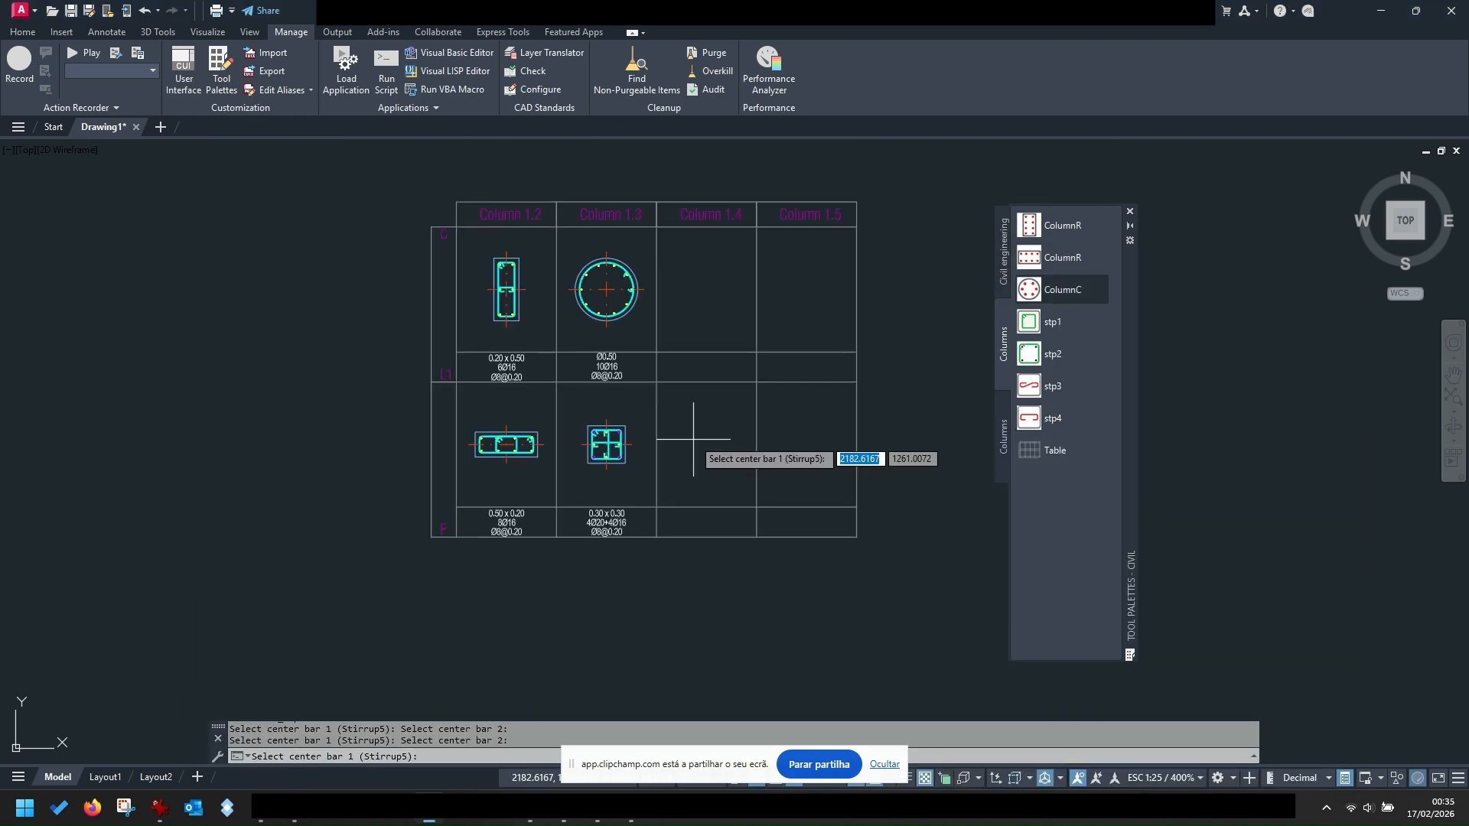
key(Escape)
middle_drag(716, 309, 669, 360)
key(Escape)
key(Escape)
scroll(680, 332, up, 2)
click(1028, 264)
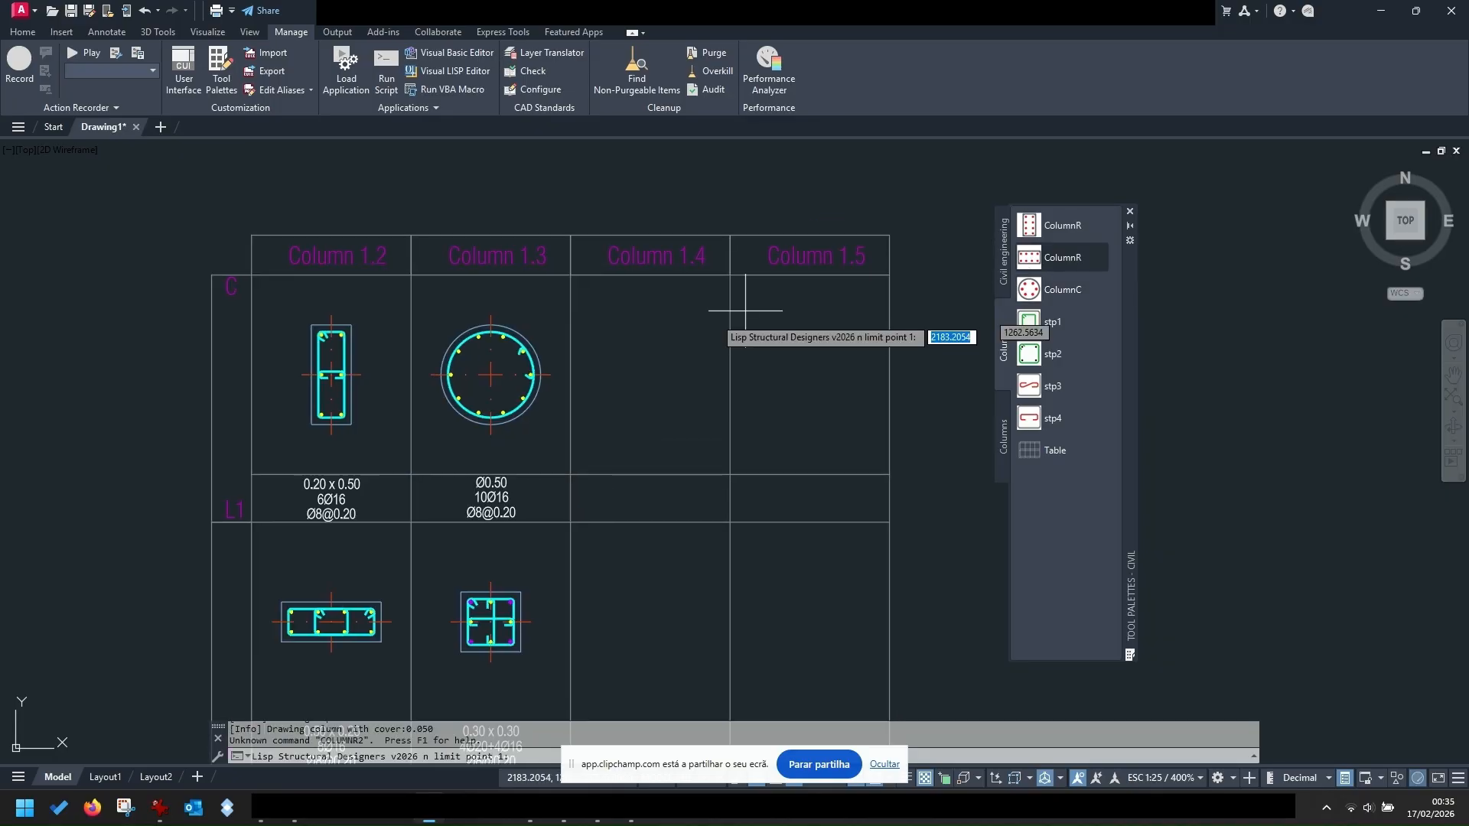
click(570, 275)
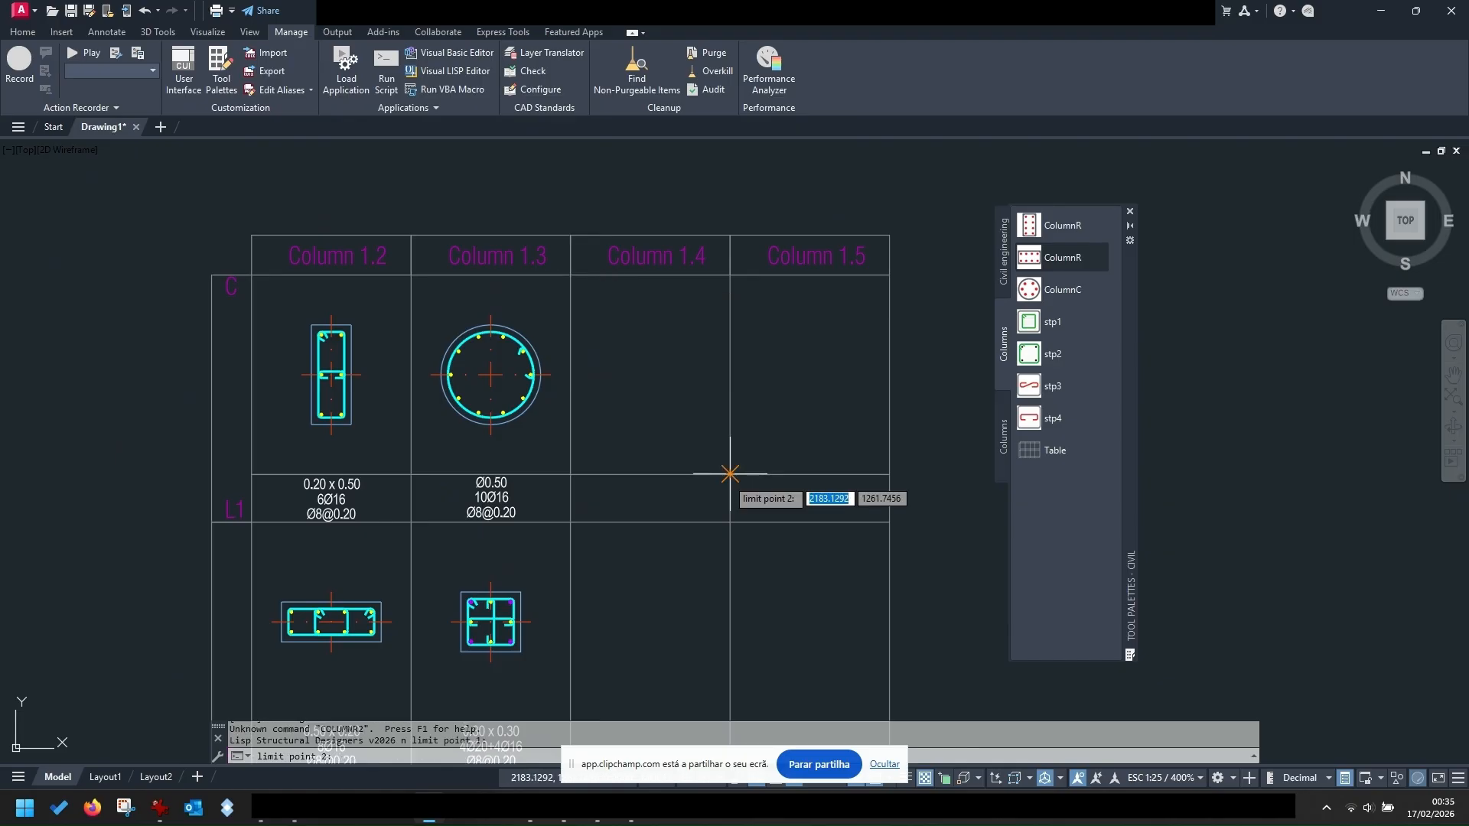
click(729, 475)
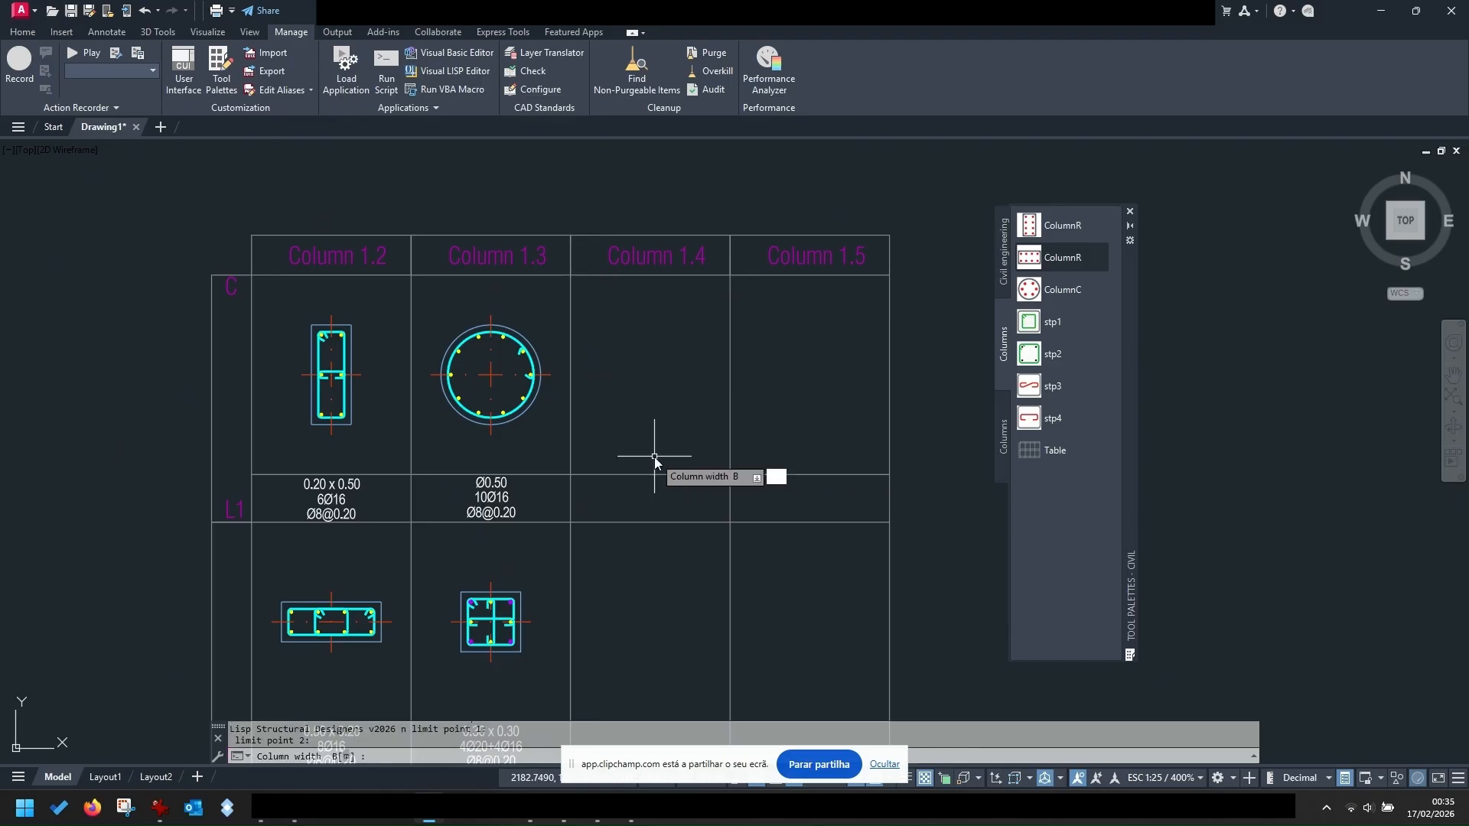
text(0.2)
key(Return)
text(0.)
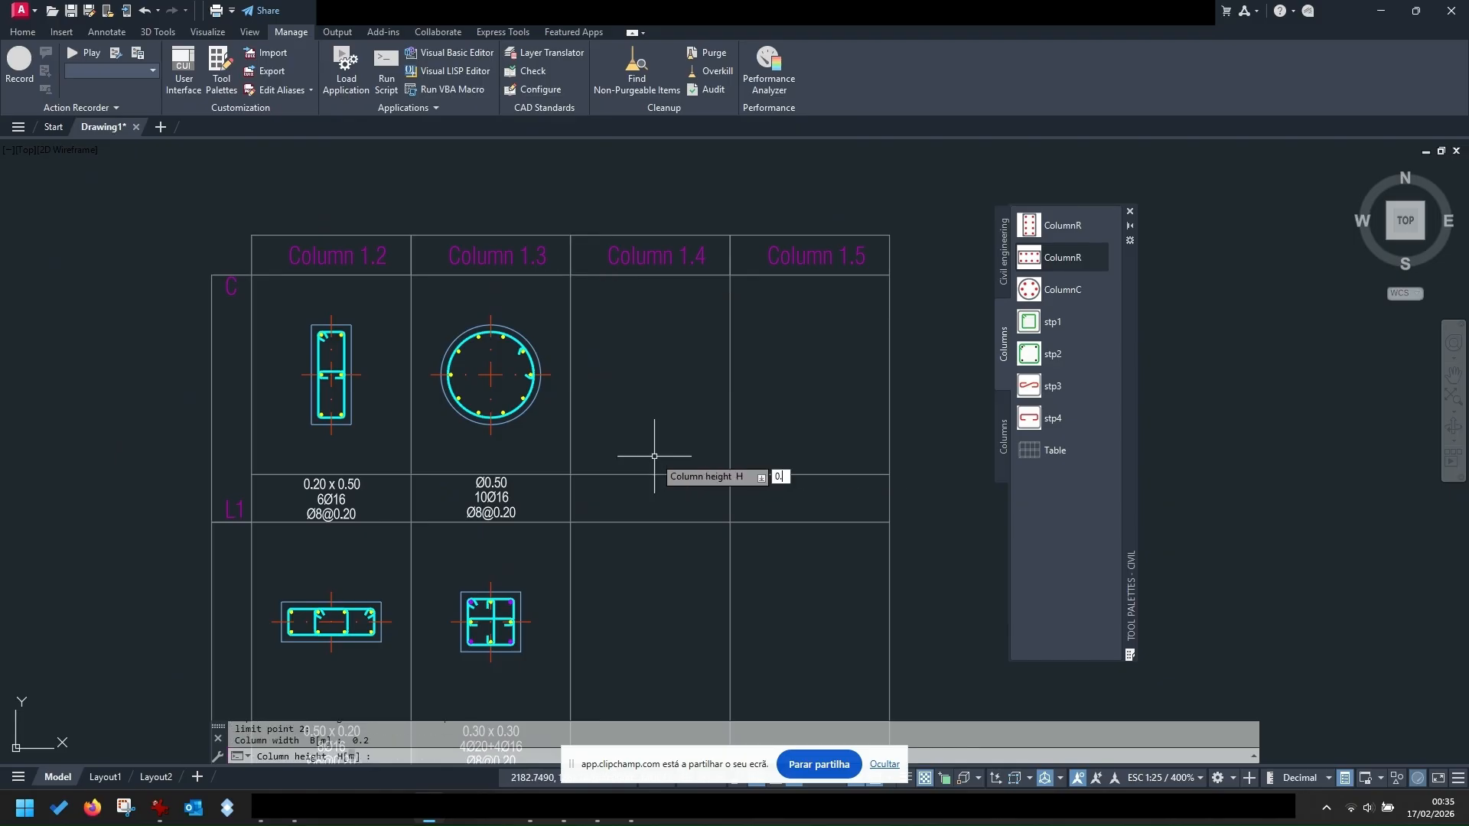
text(5)
key(Return)
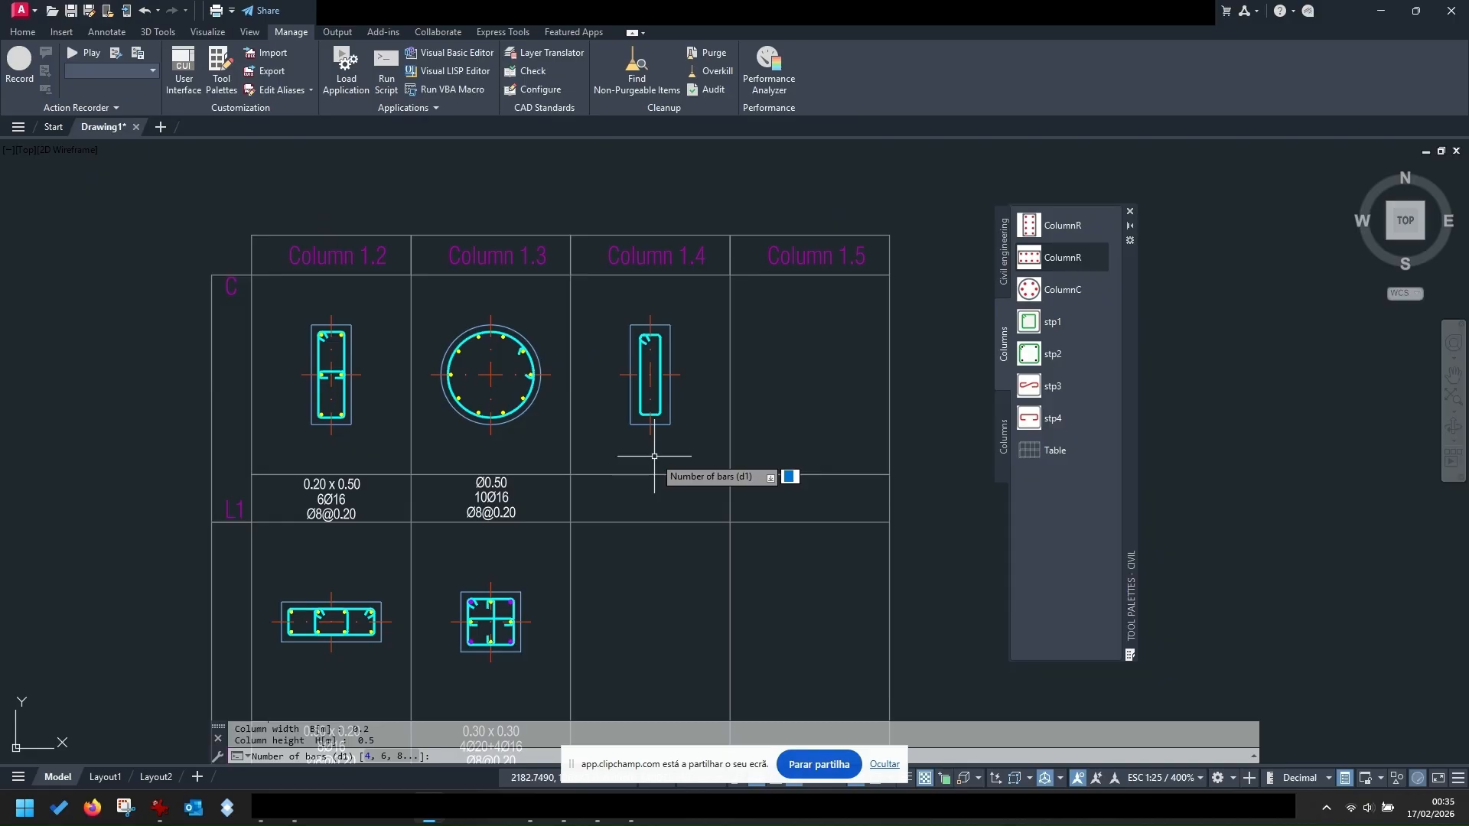
- Reinforce the Column 1.4 rectangular section with 6 bars of 16 mm, 4 bars of 12 mm and 8 mm stirrups at 0.15 m
text(6)
key(Return)
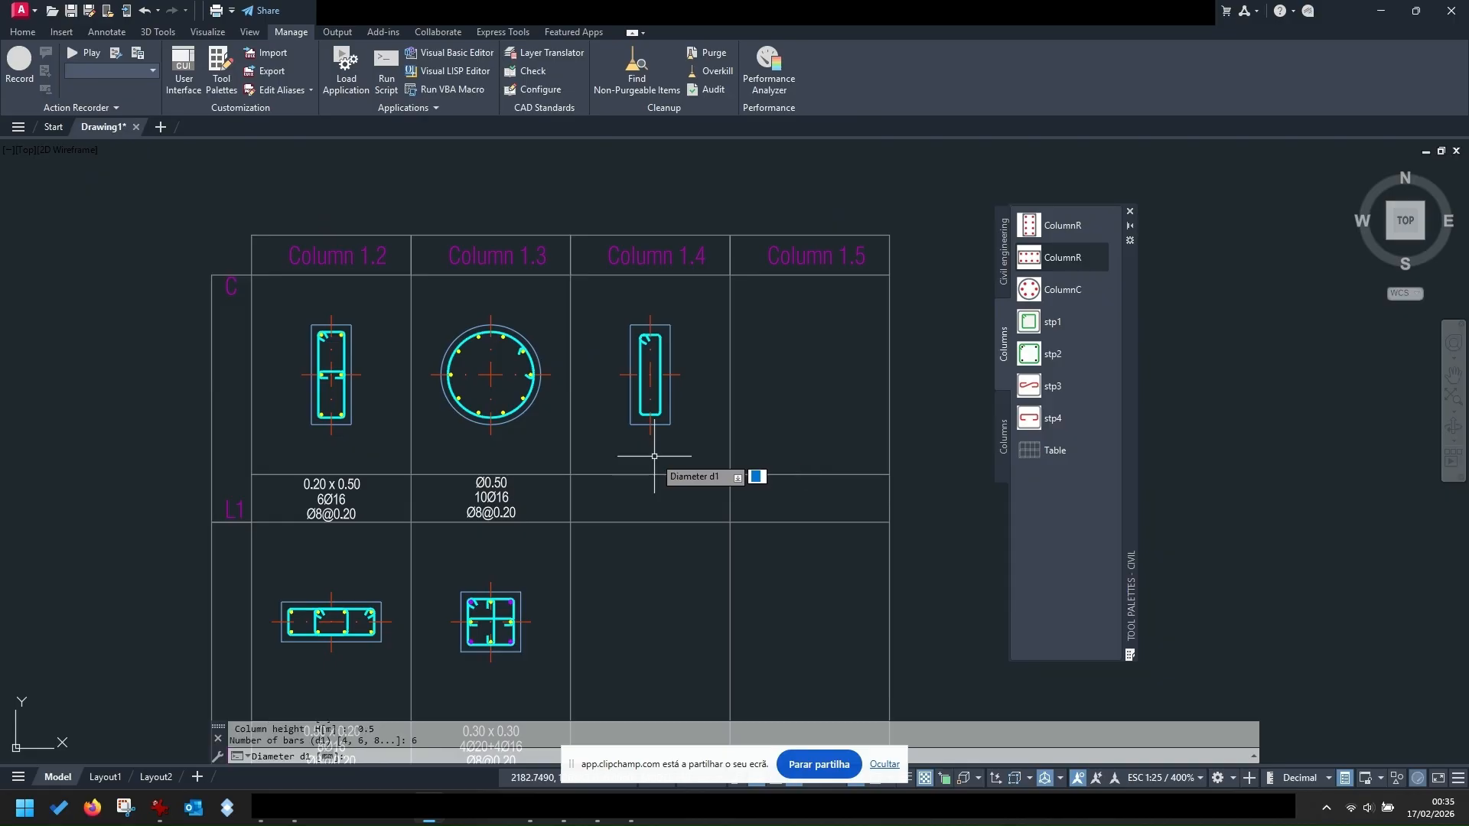
text(16)
key(Return)
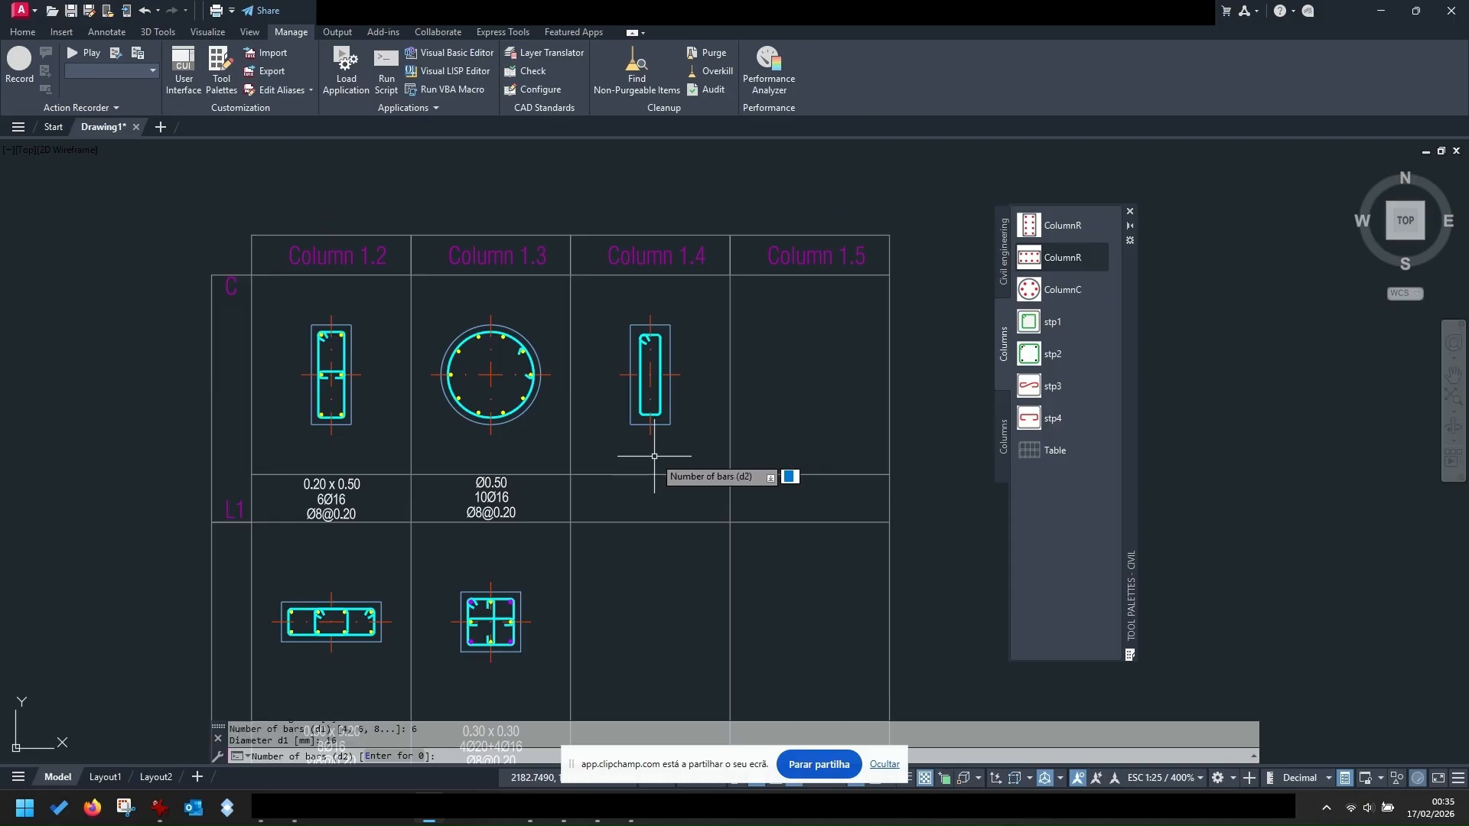
text(4)
key(Return)
text(12)
key(Return)
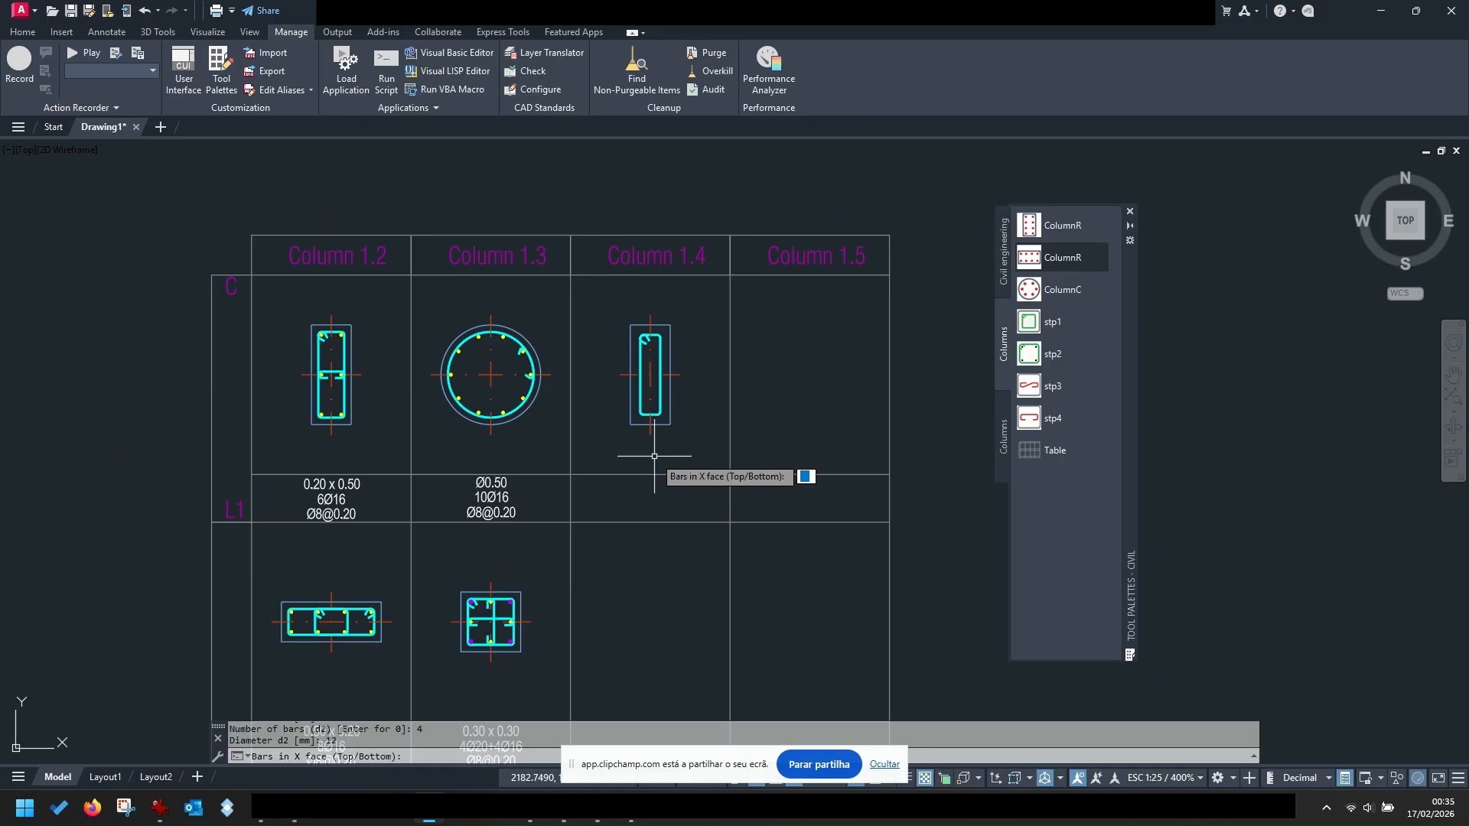
key(Return)
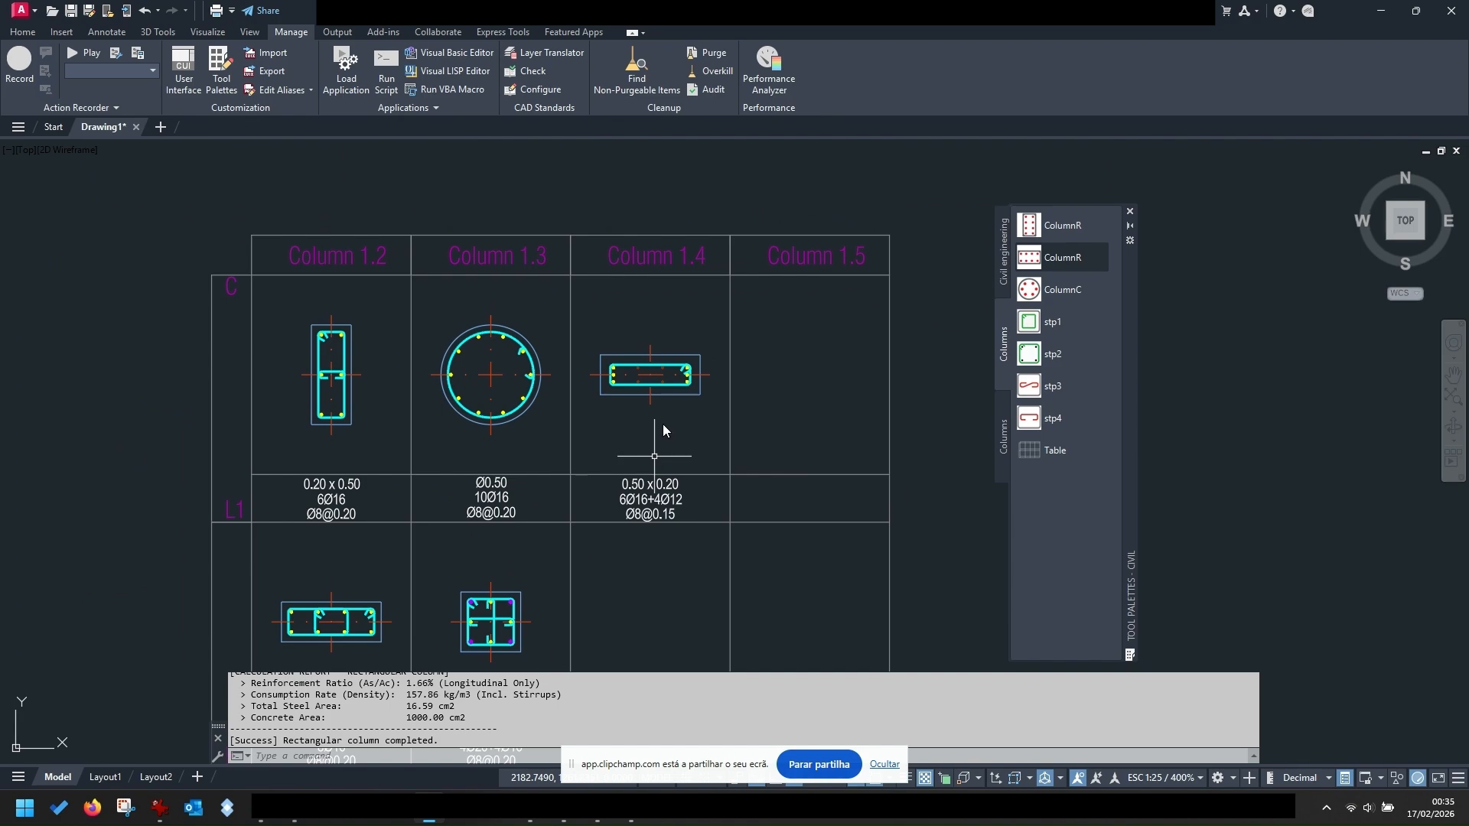
key(Escape)
key(Escape)
key(Escape)
key(Escape)
key(Escape)
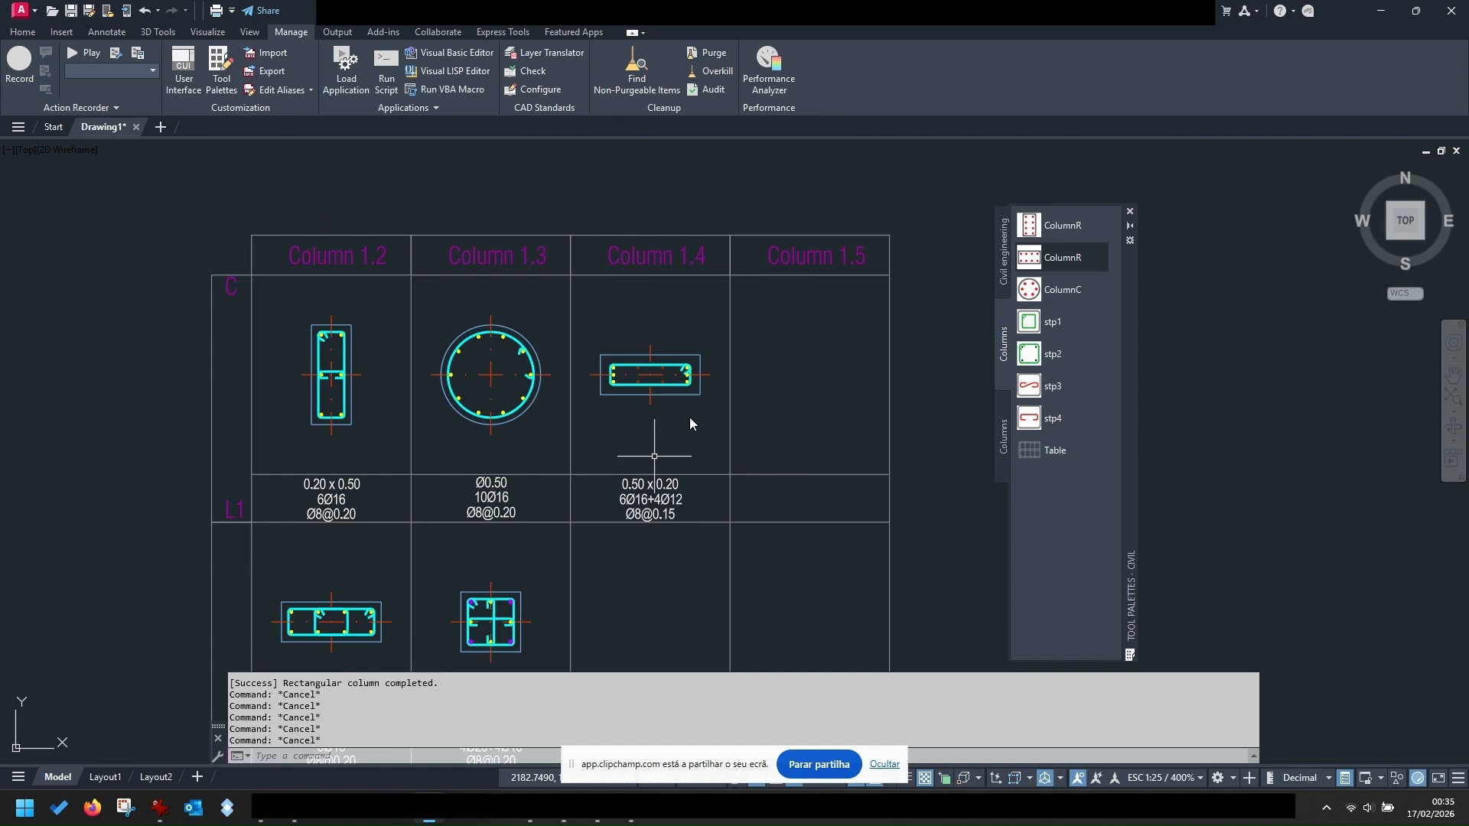
- Add an stp2 inner stirrup around the four middle 12 mm bars of the Column 1.4 rectangular section, using diagonally opposite bars
click(1026, 350)
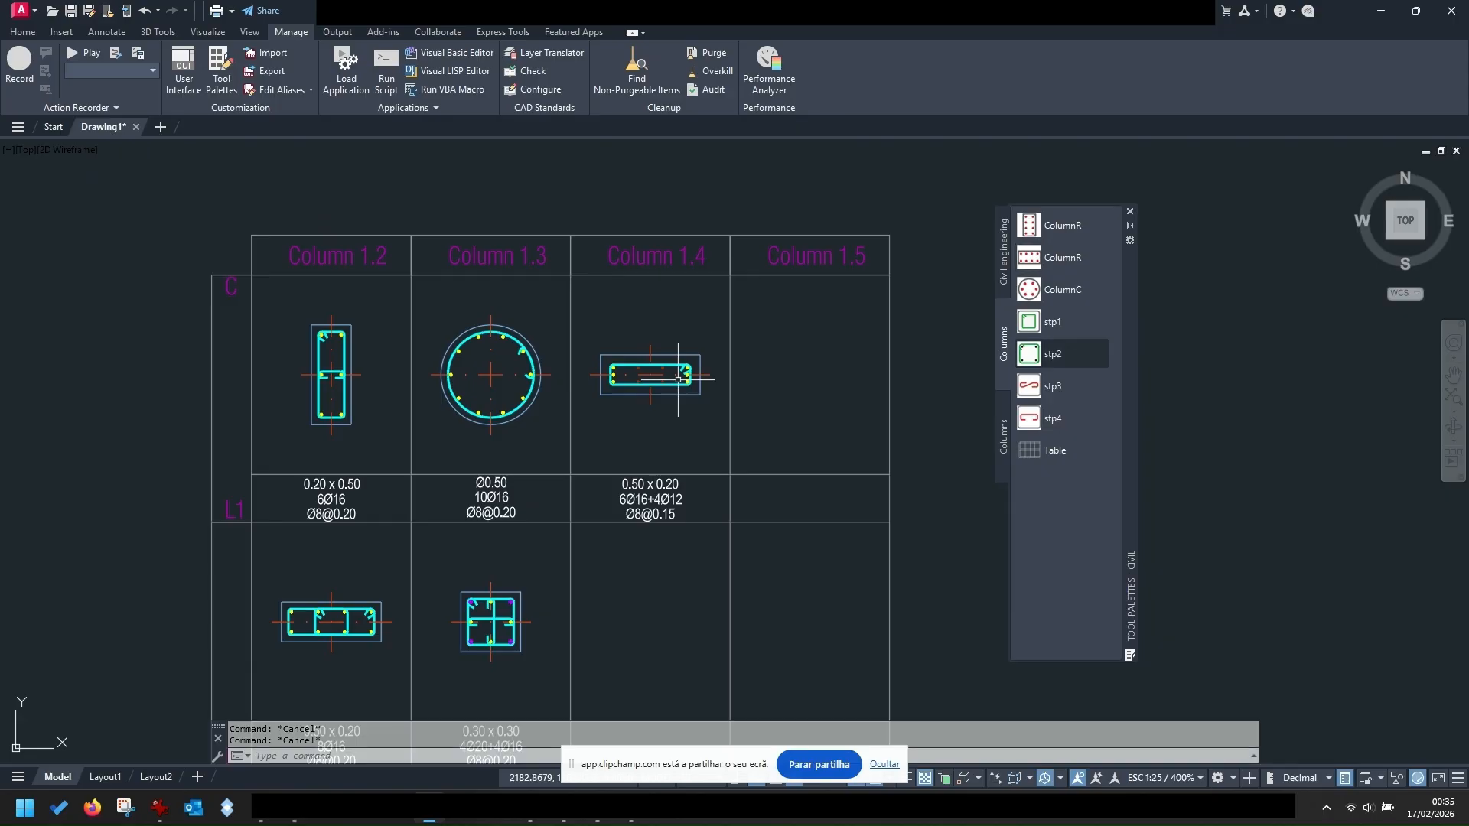
scroll(678, 380, up, 3)
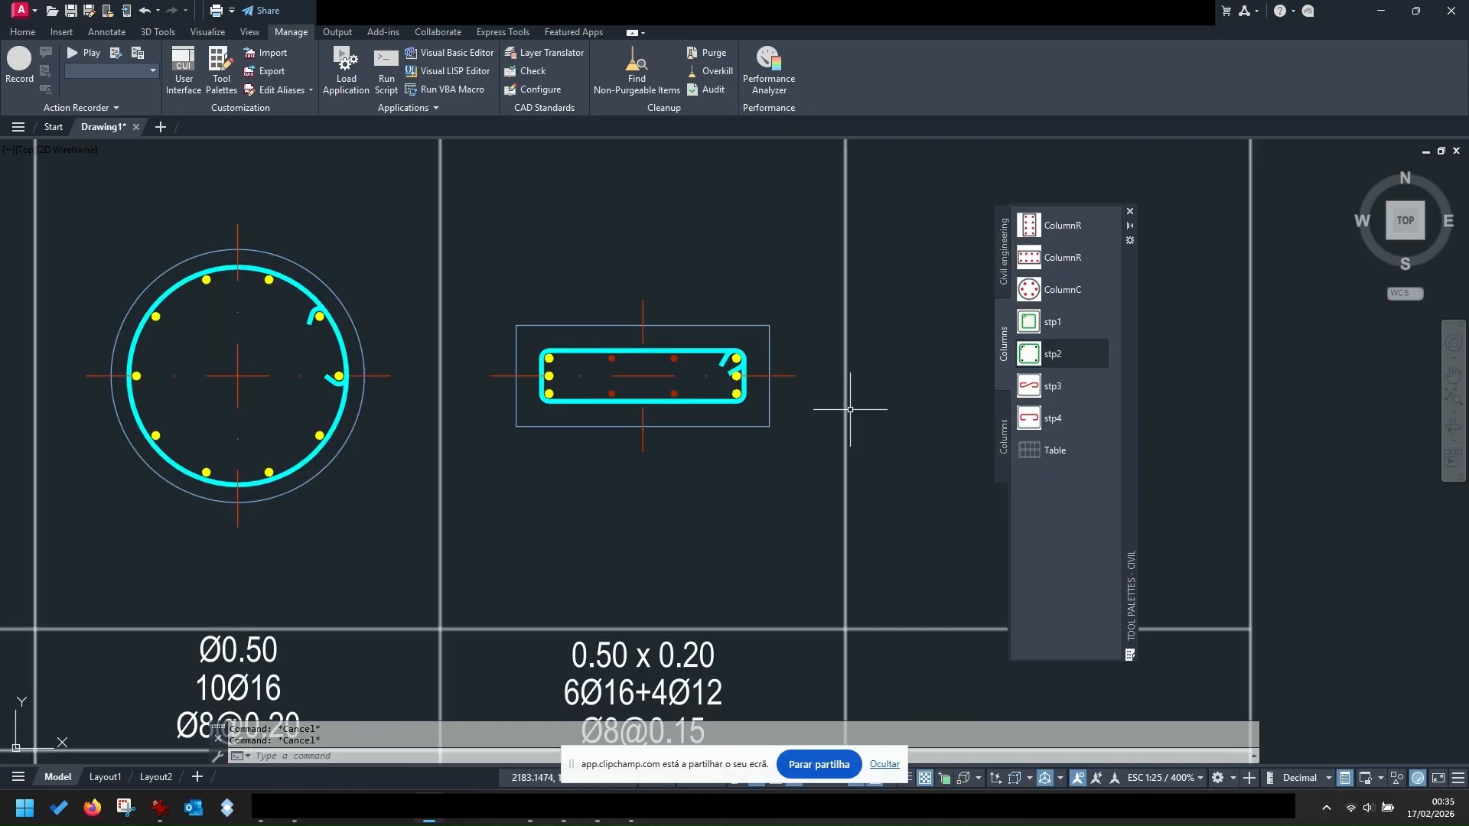
scroll(616, 383, up, 3)
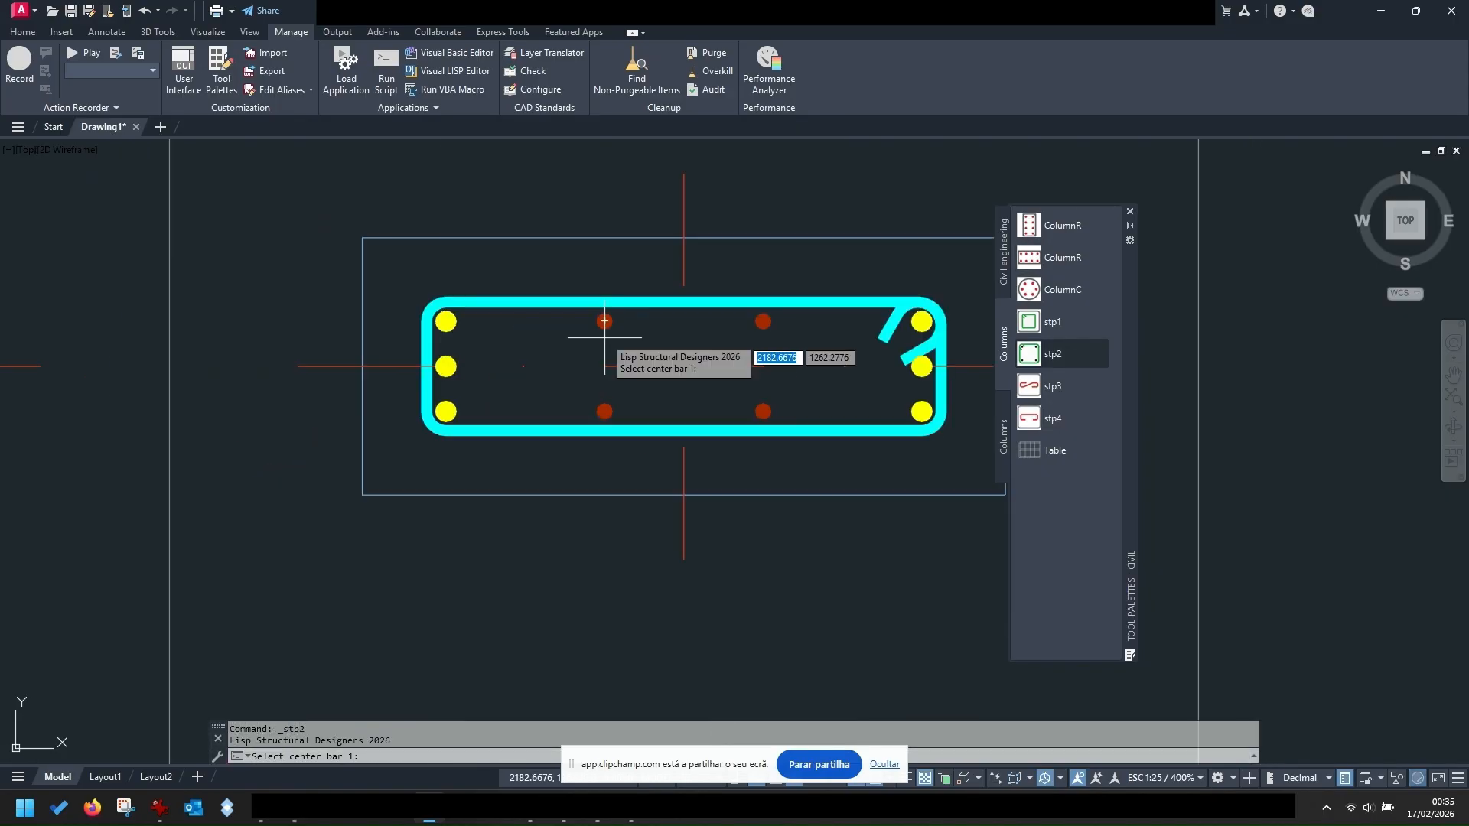
scroll(604, 337, up, 4)
click(608, 320)
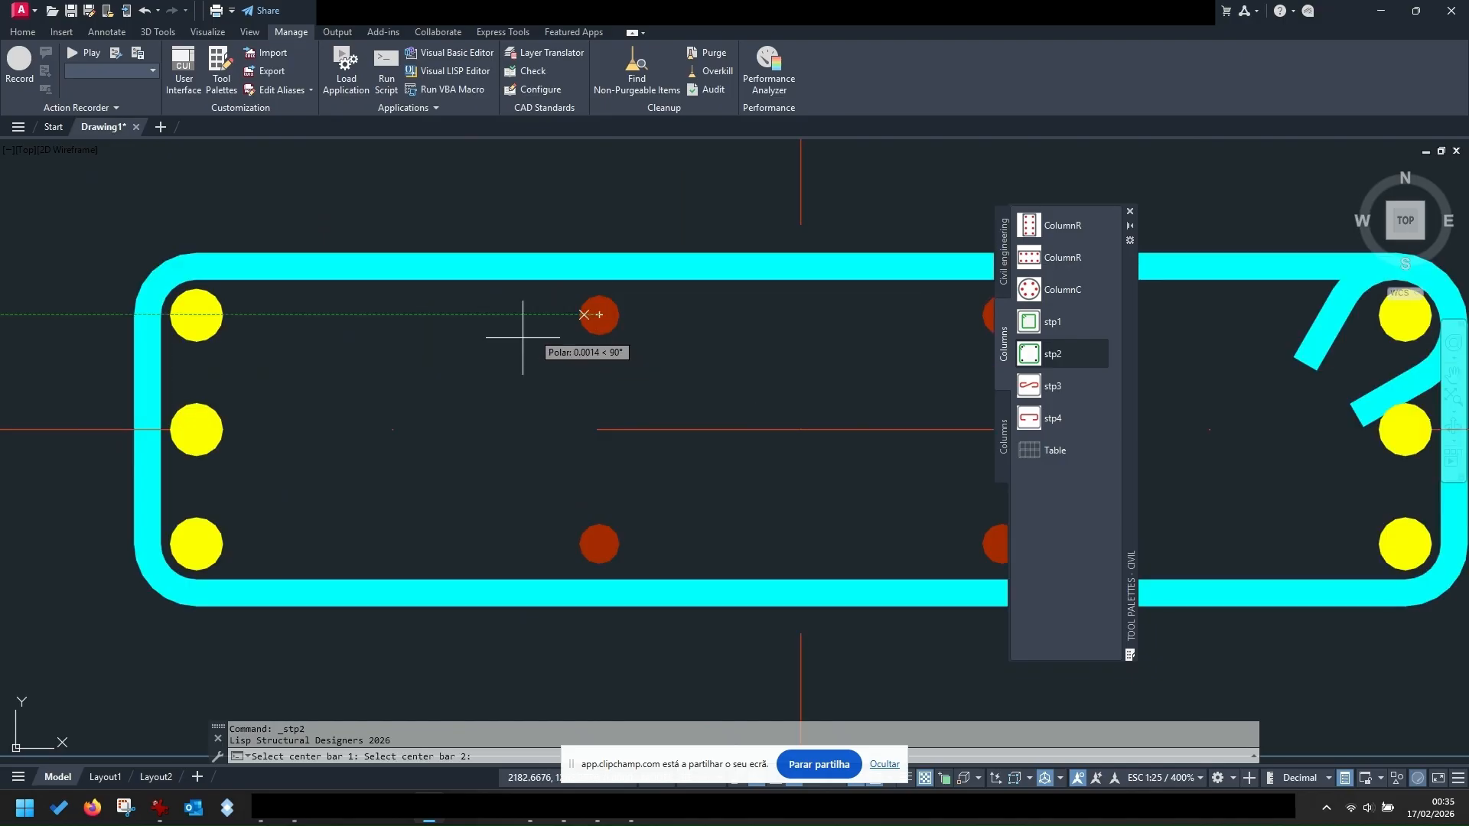
scroll(523, 338, down, 3)
scroll(678, 414, up, 3)
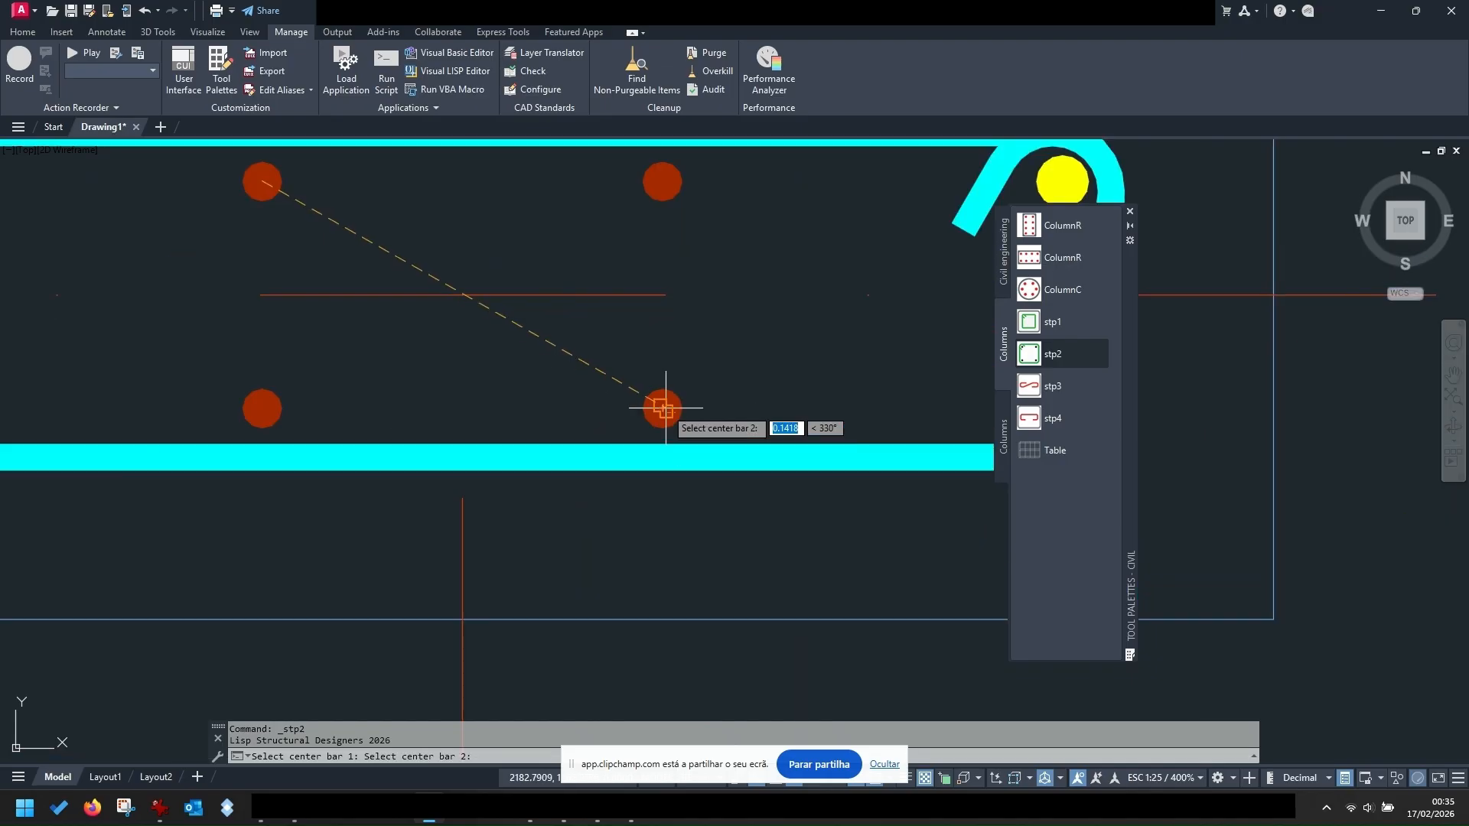
click(665, 408)
scroll(625, 446, down, 4)
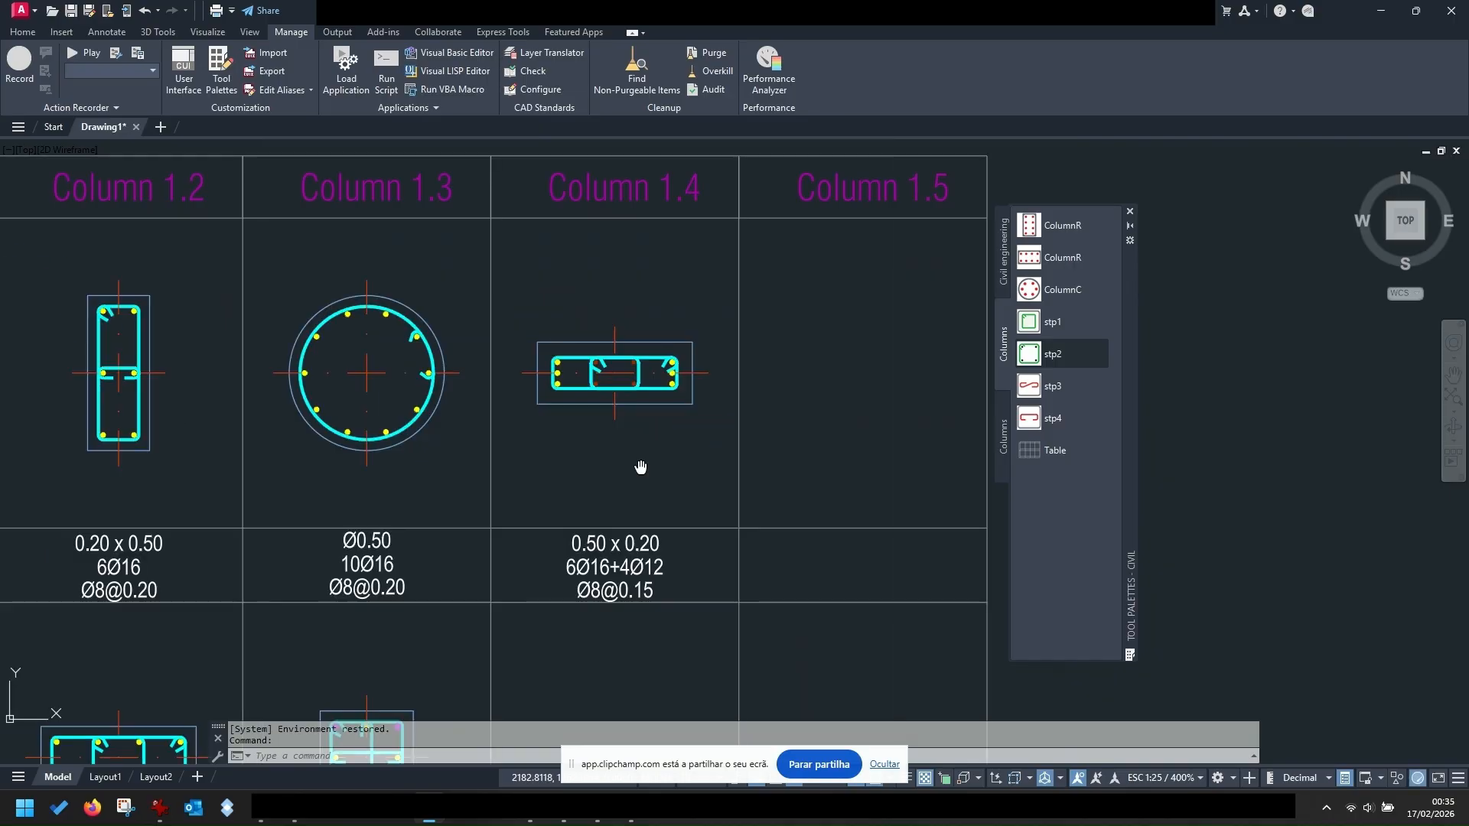
middle_drag(640, 466, 638, 432)
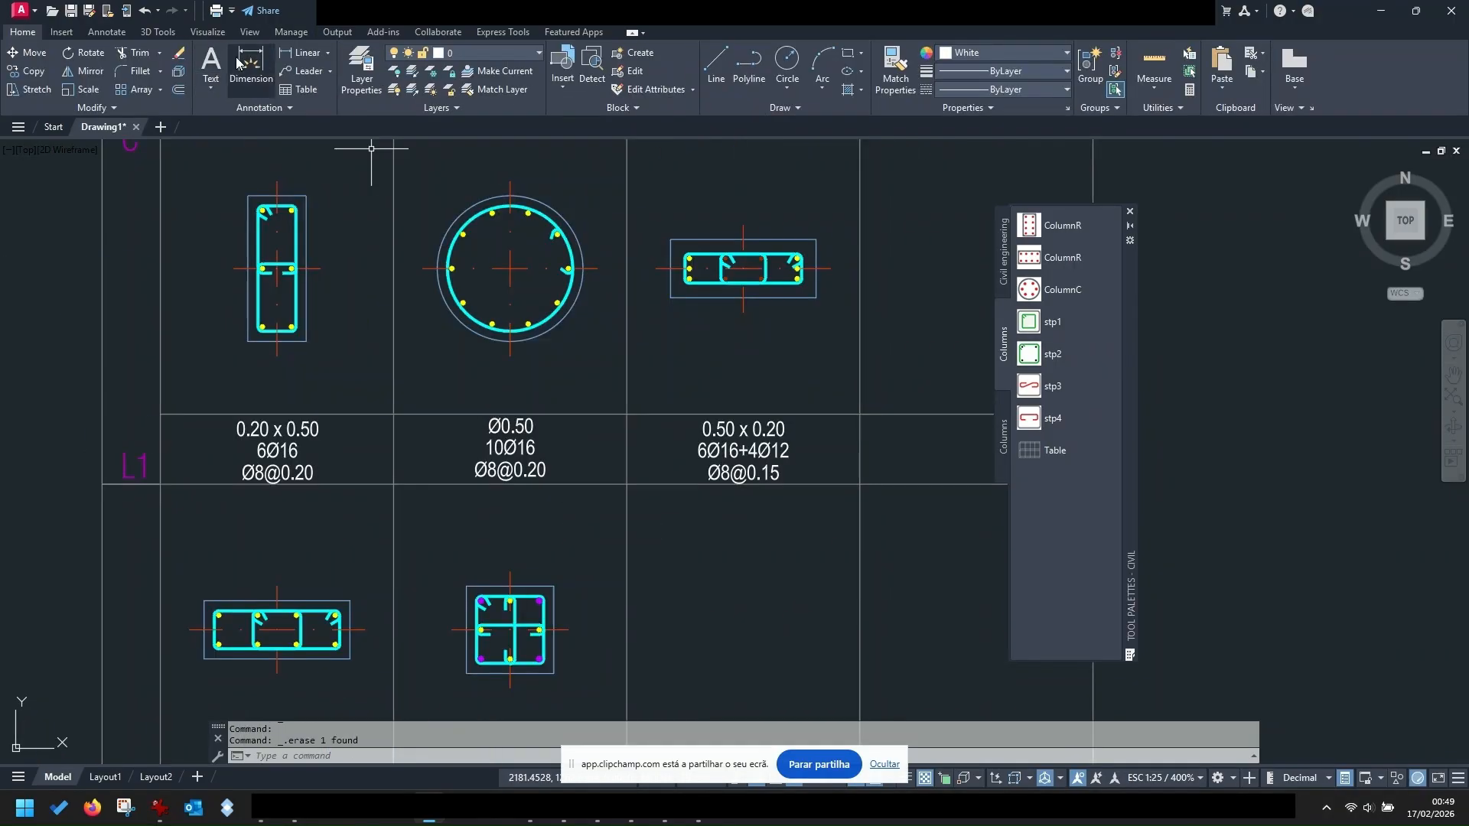
- Add a vertical linear dimension for the concrete cover at the upper edge of the Column 1.4 rectangular section
click(303, 52)
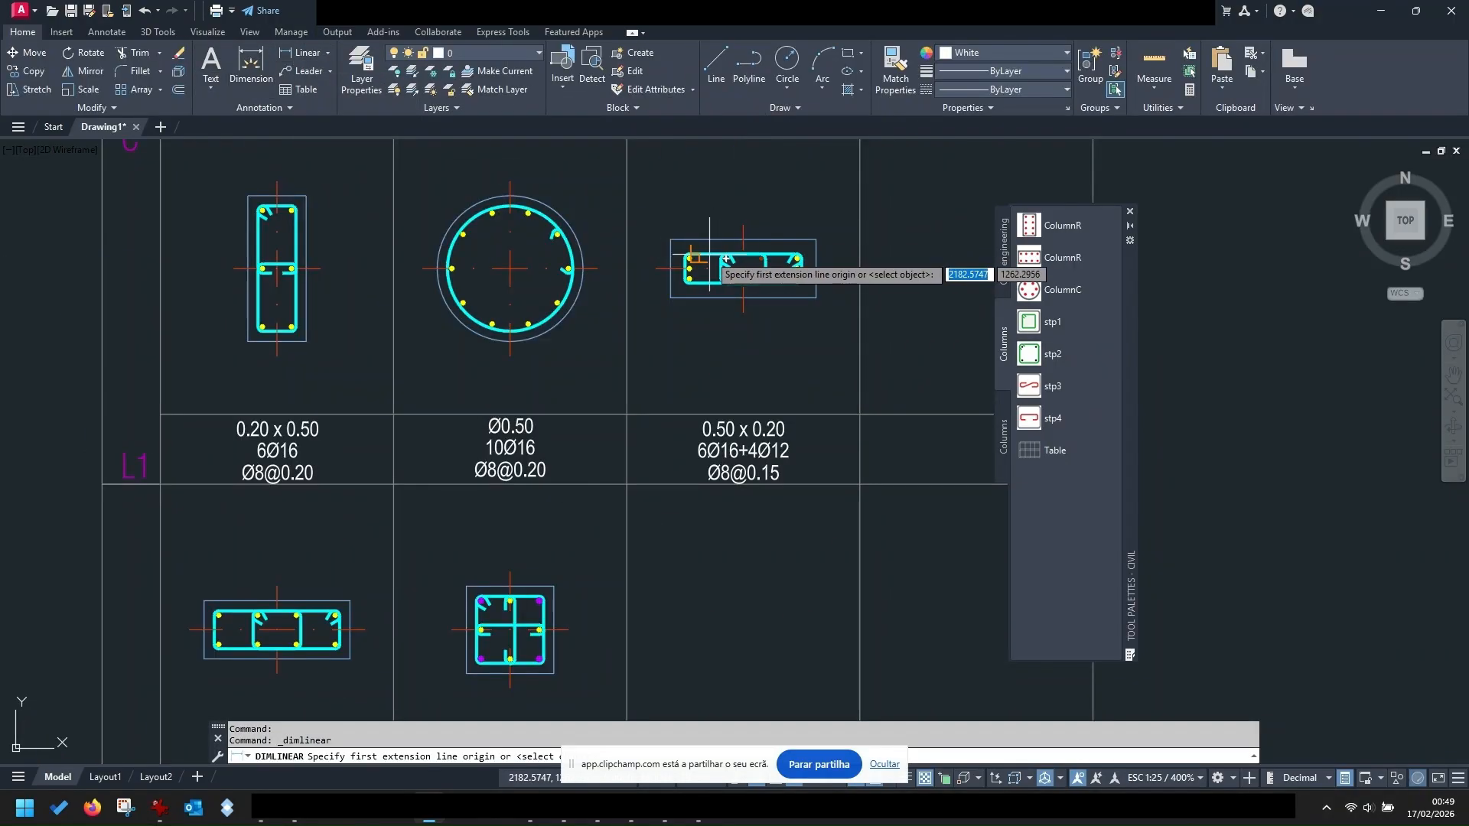
click(709, 253)
click(701, 239)
scroll(706, 237, up, 2)
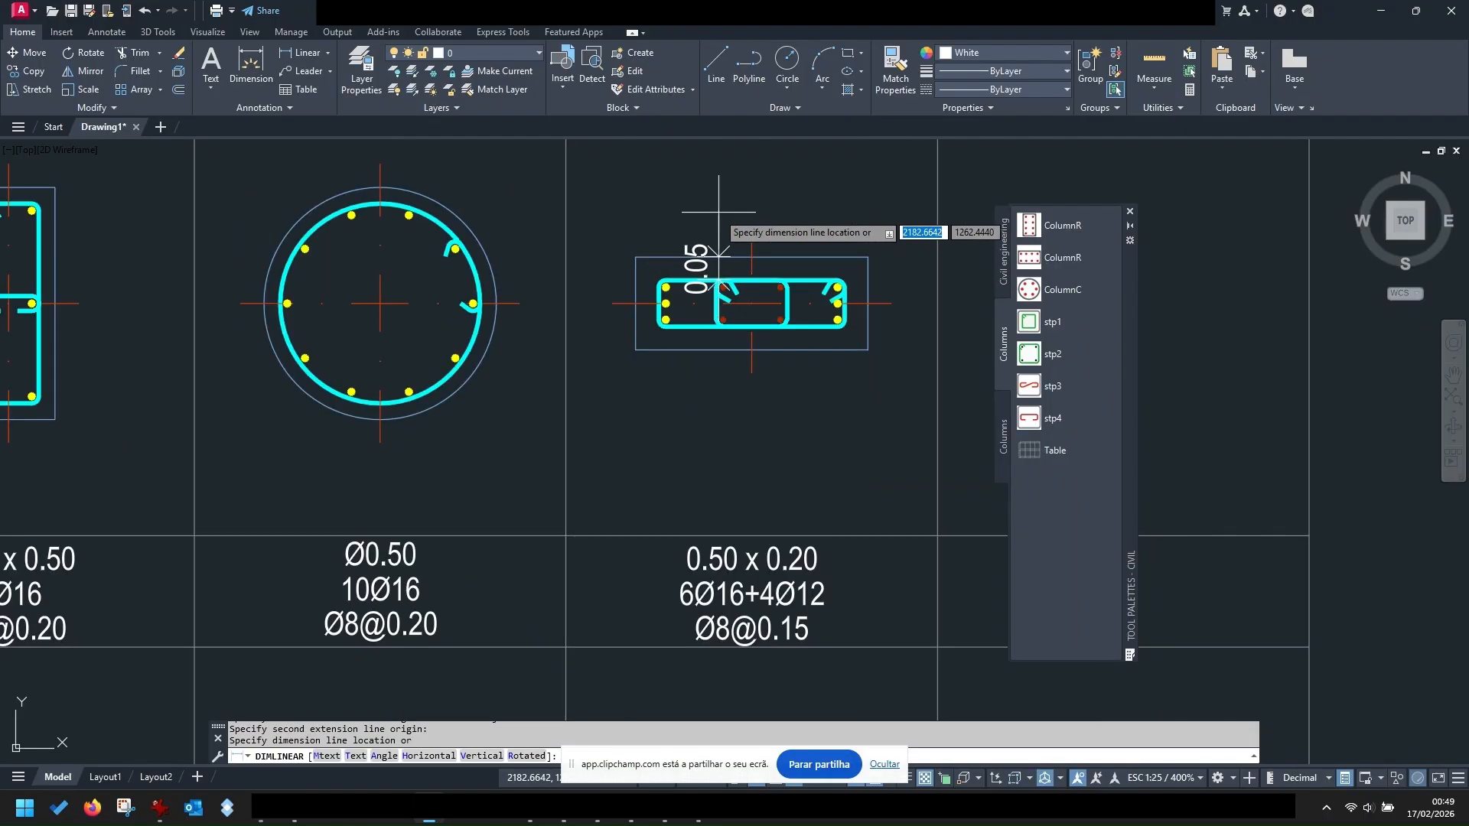
click(707, 243)
scroll(596, 407, down, 2)
scroll(548, 571, up, 2)
- Add a vertical linear dimension for the concrete cover at the upper edge of the 0.30 x 0.30 square column
right_click(548, 571)
click(589, 296)
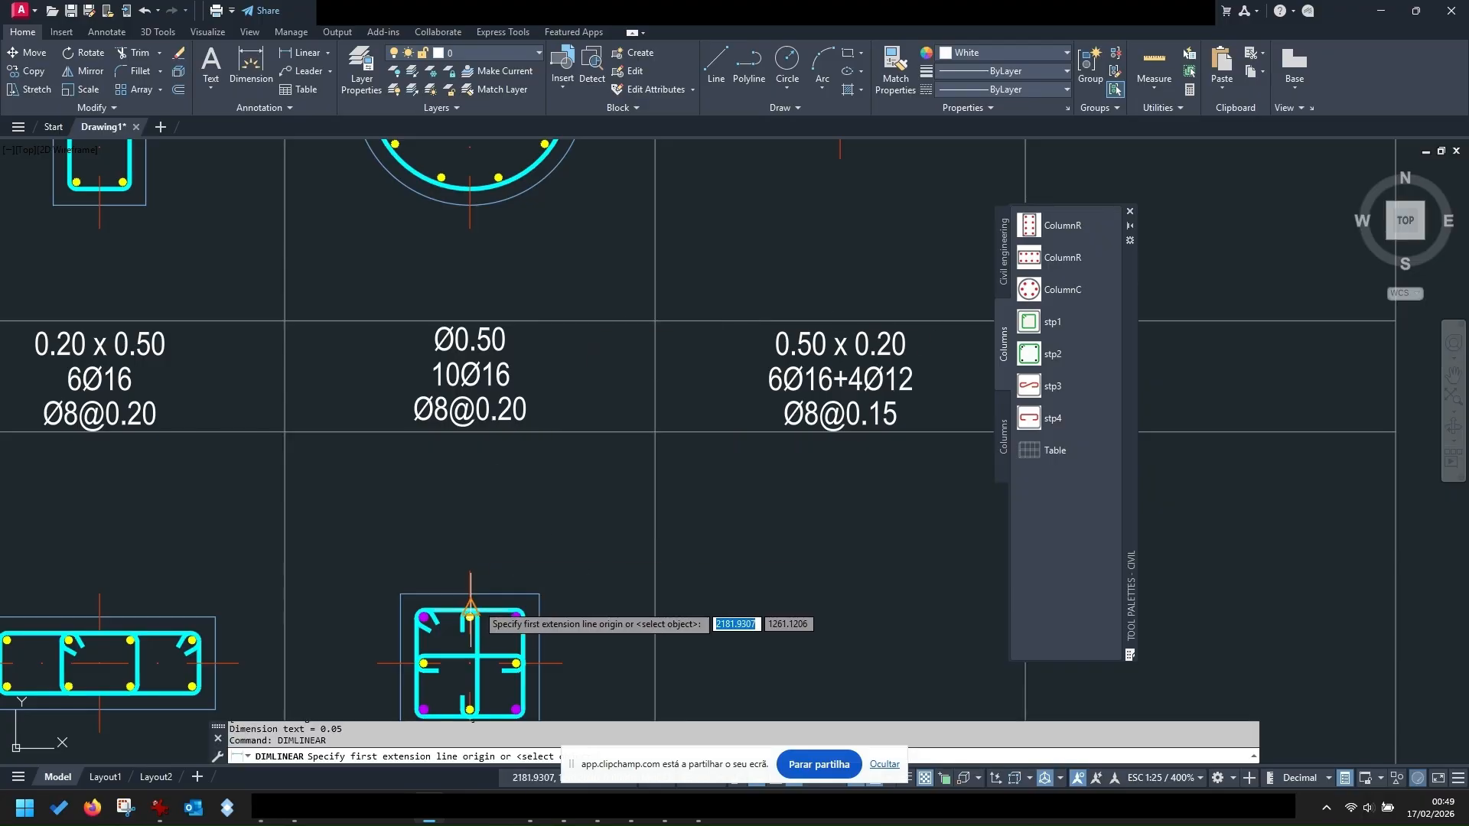
click(489, 612)
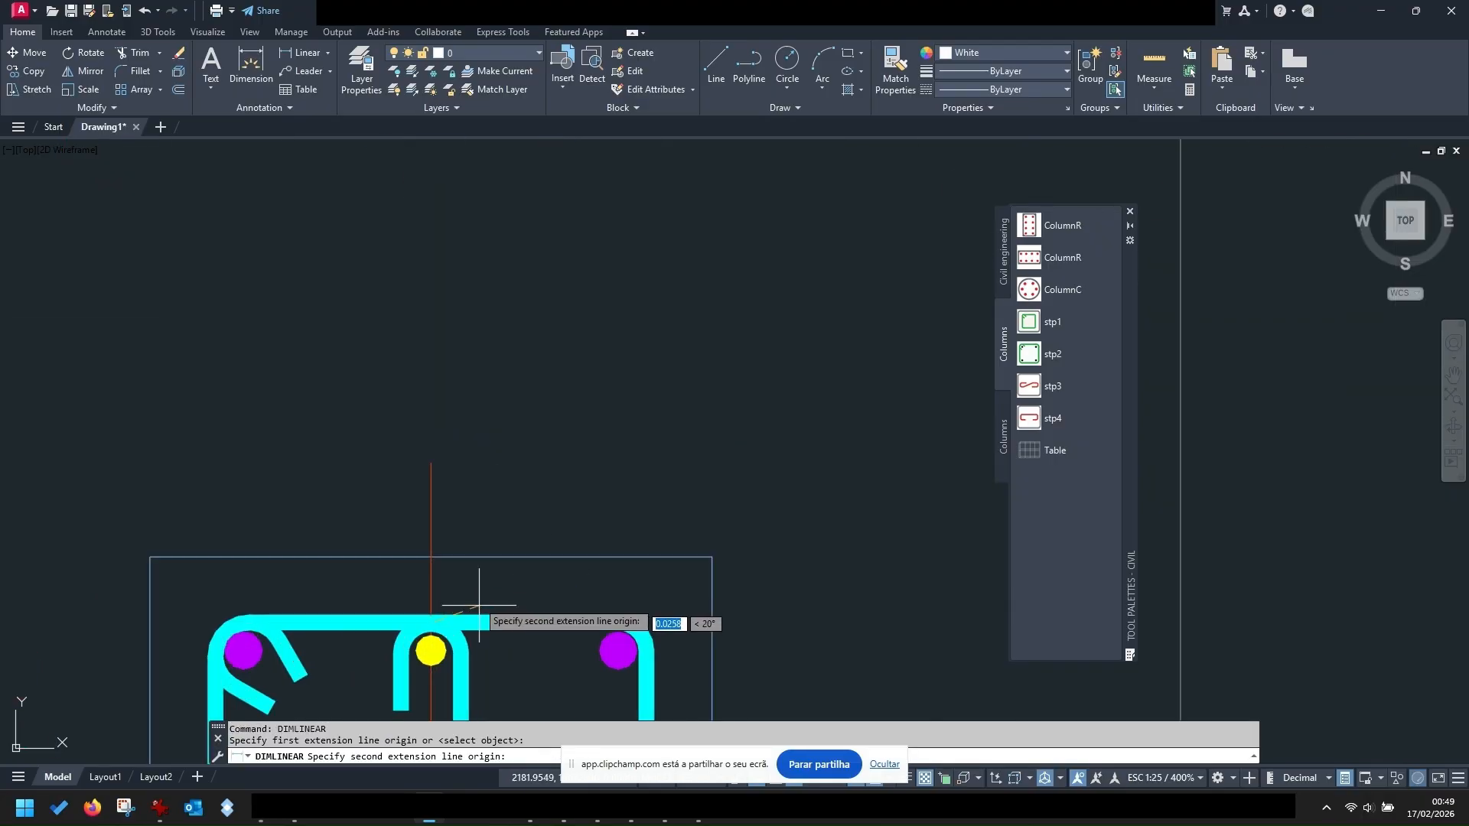
click(433, 557)
click(564, 557)
click(542, 497)
click(460, 529)
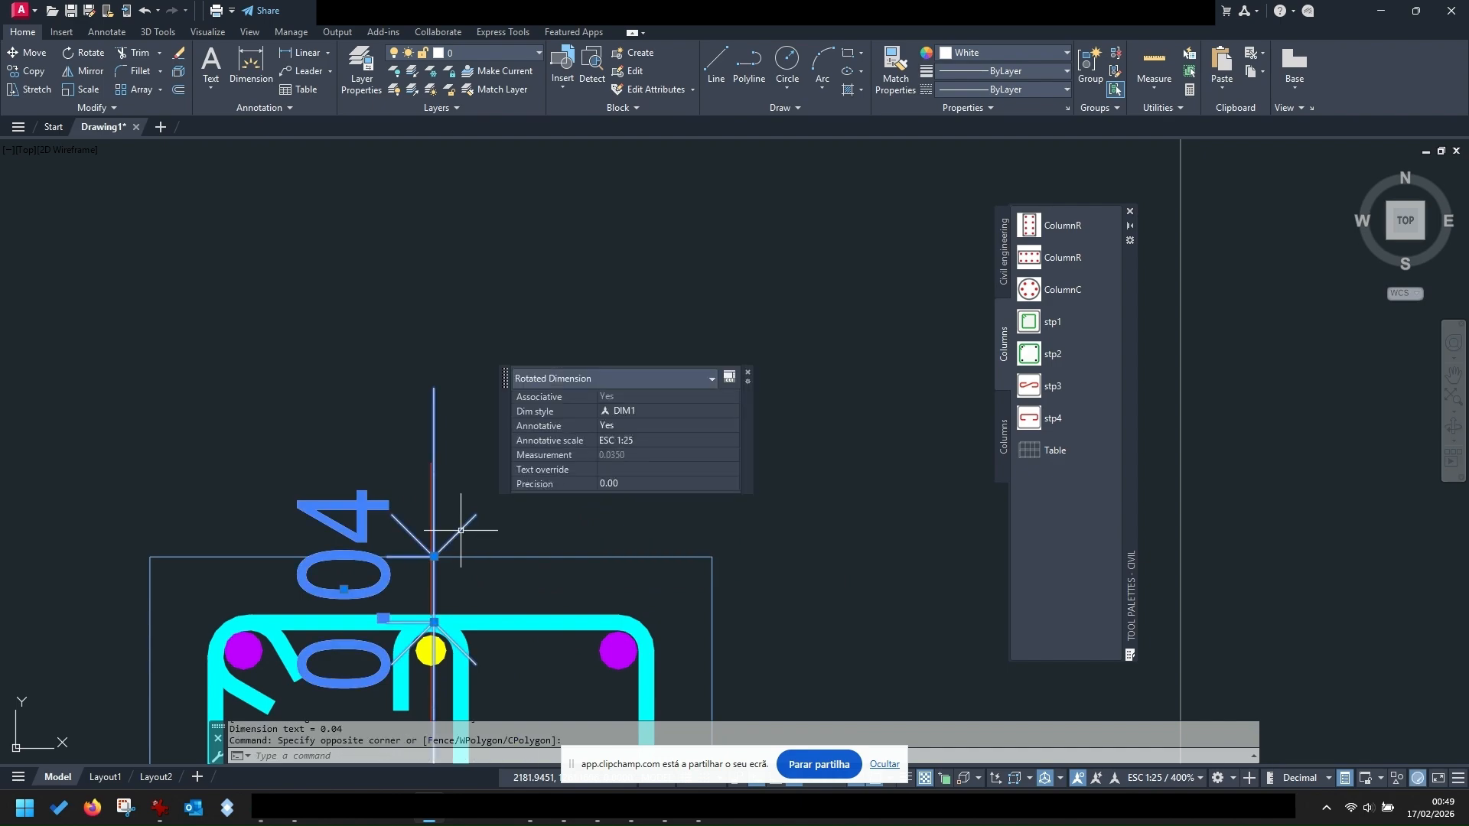
key(Escape)
scroll(658, 425, down, 5)
scroll(473, 388, up, 2)
scroll(472, 388, down, 4)
middle_drag(482, 371, 515, 452)
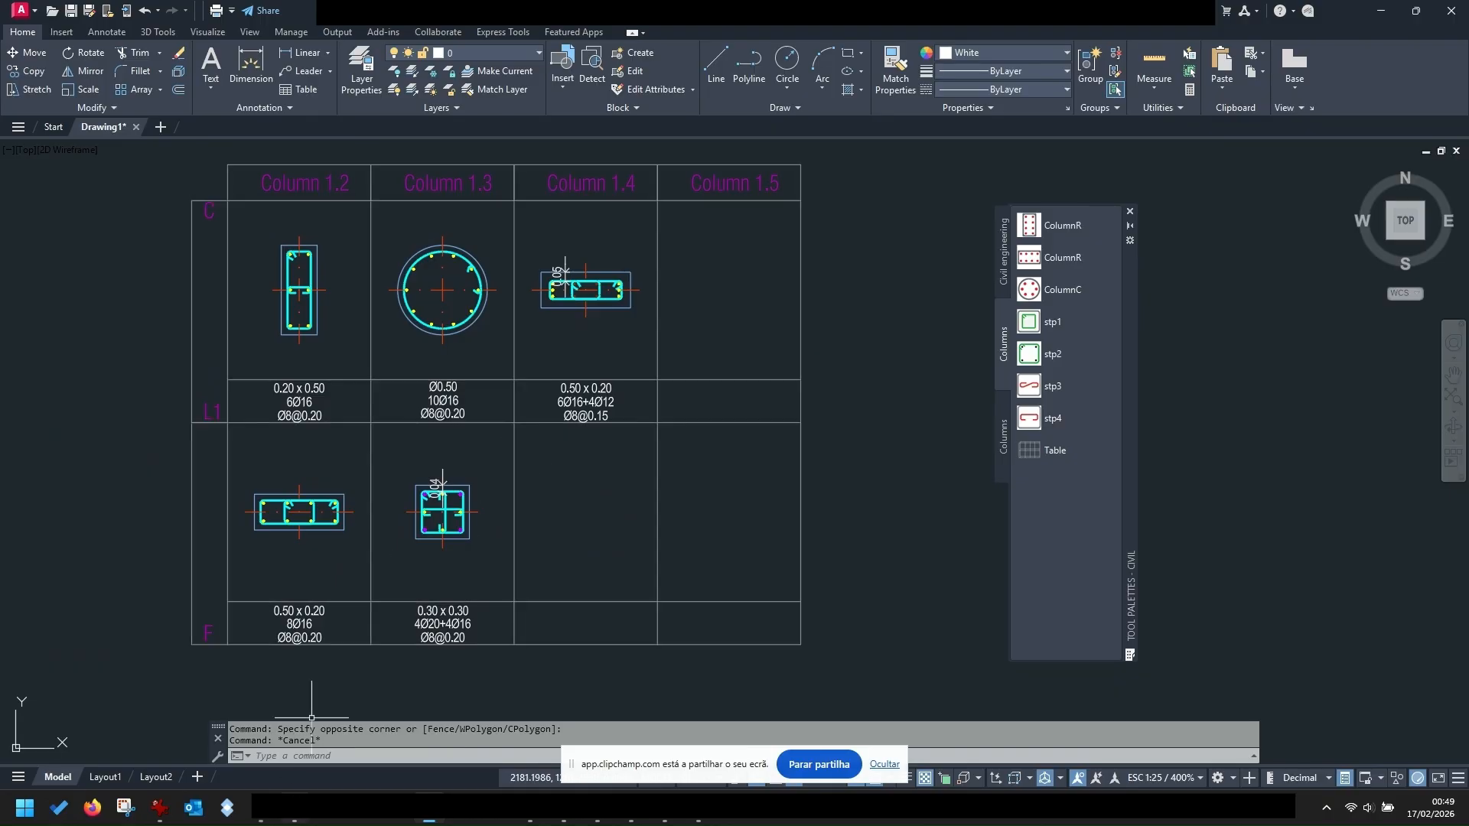
- Examine the Reinforcement bar 6 layer name and colour in layers.lsp in Notepad, and view the Layers sheet of the Excel beam workbook
key(alt+Tab)
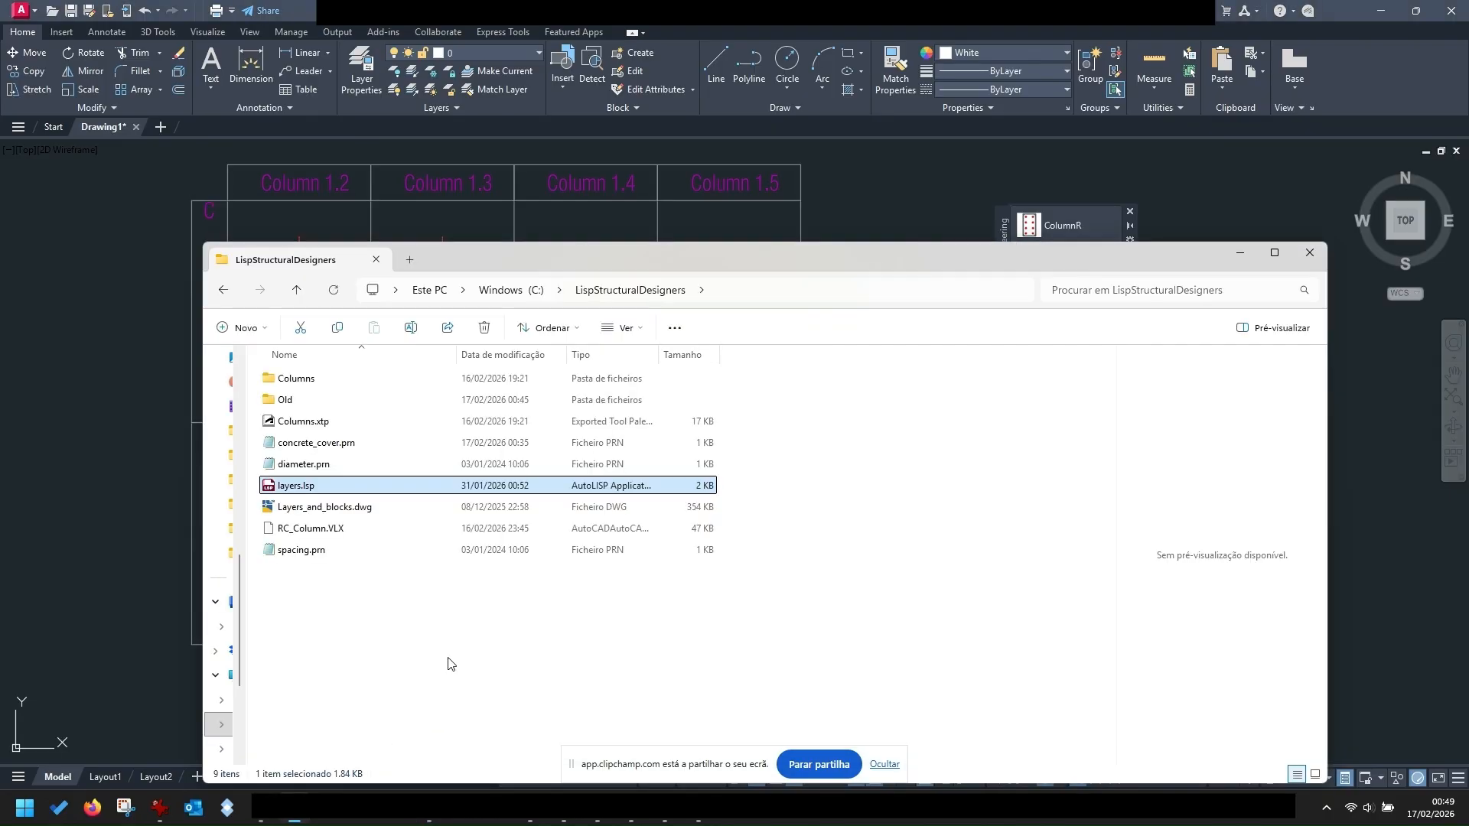
double_click(344, 486)
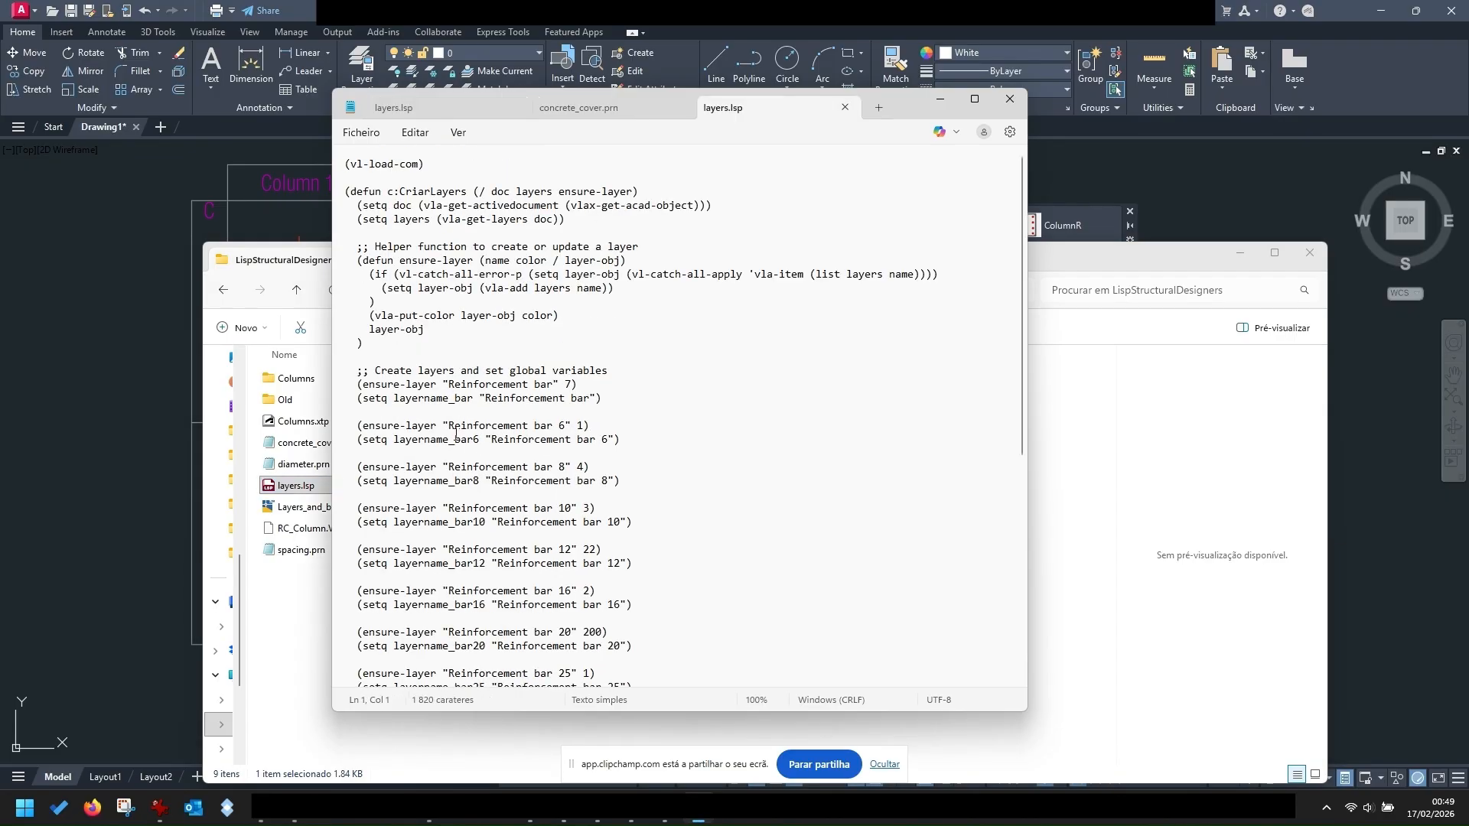
drag(449, 425, 567, 430)
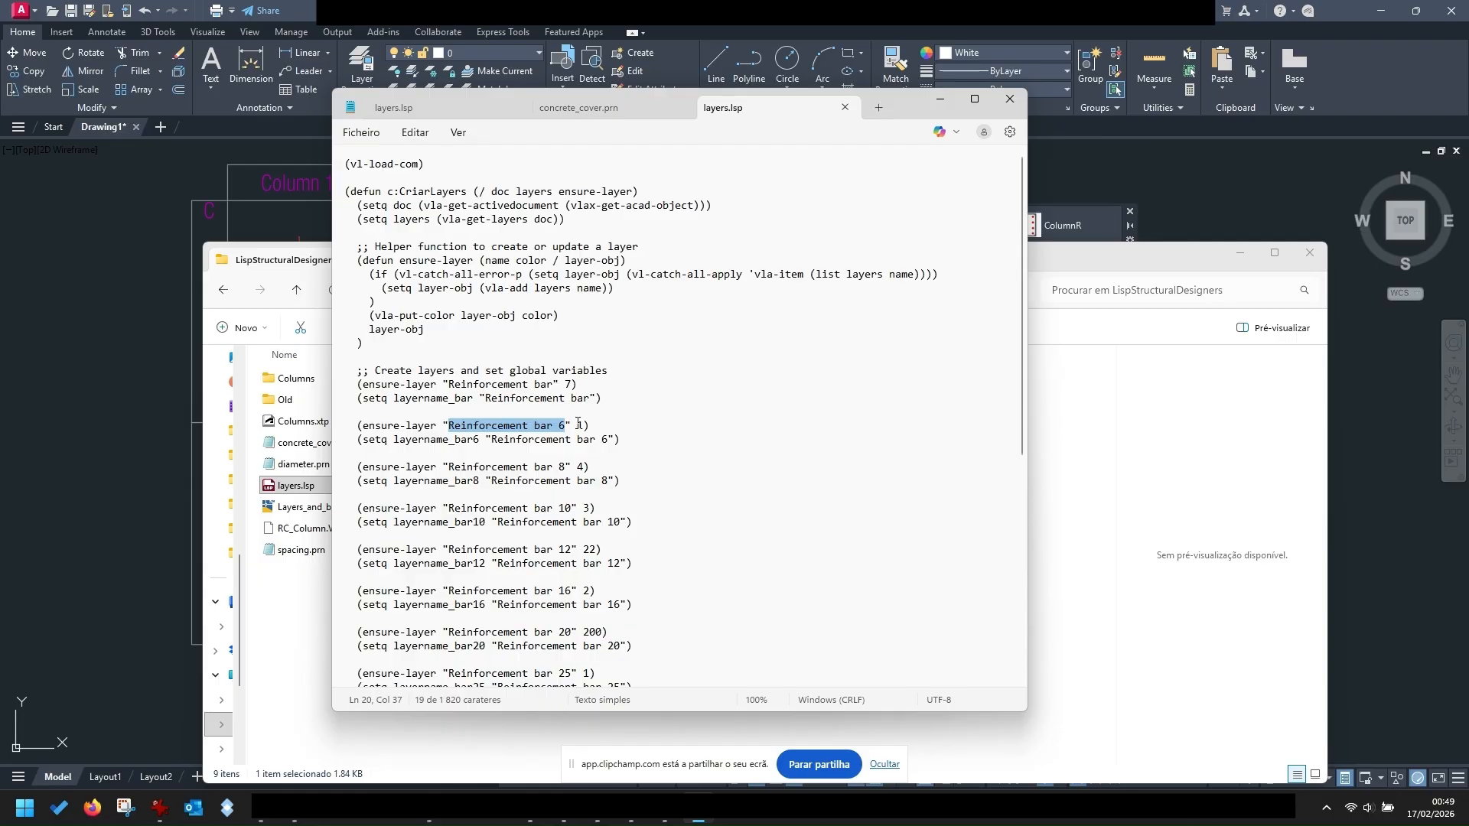
click(578, 426)
double_click(581, 426)
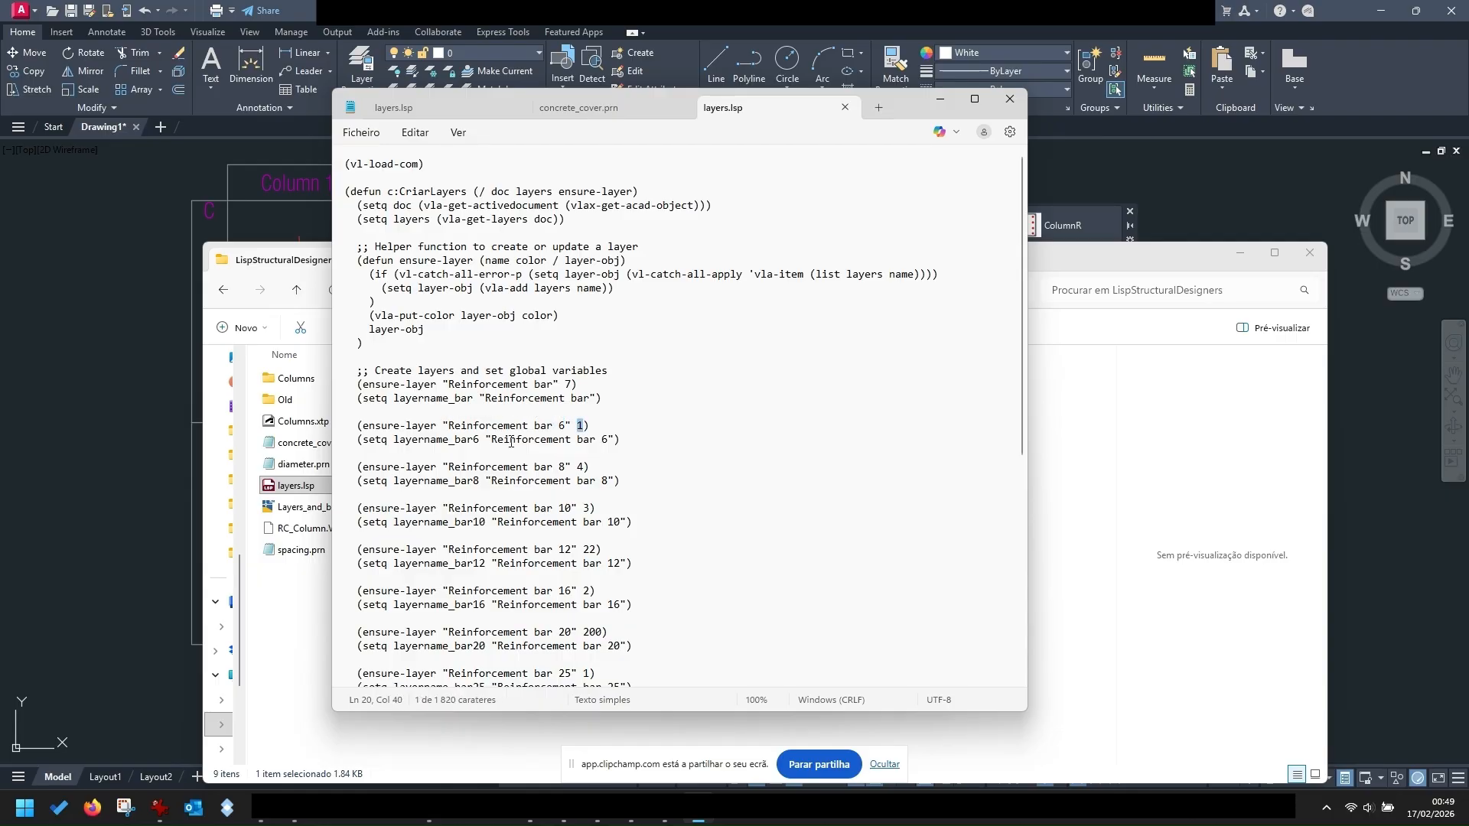
drag(491, 441, 609, 440)
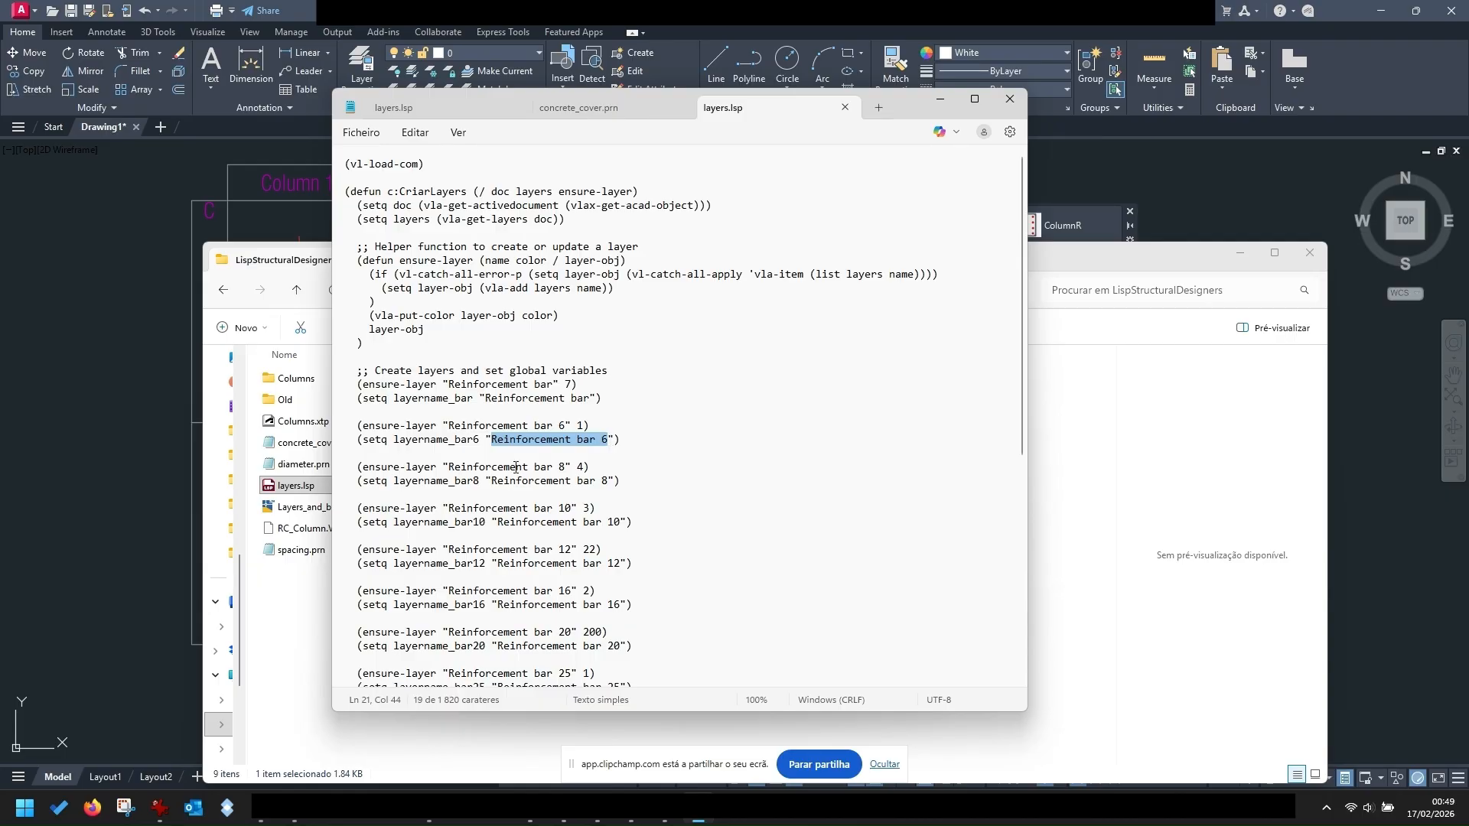
click(941, 101)
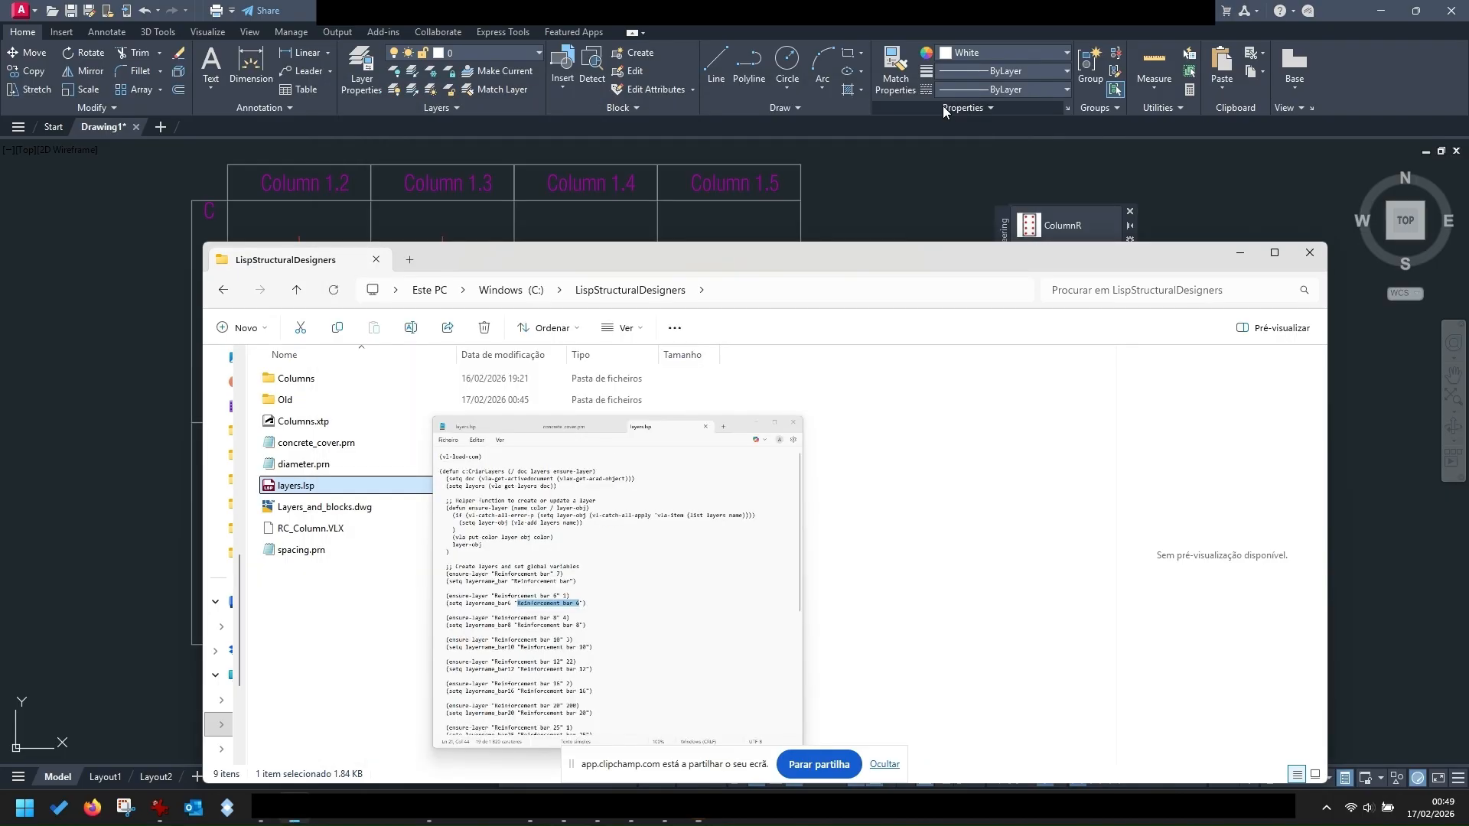
click(1239, 257)
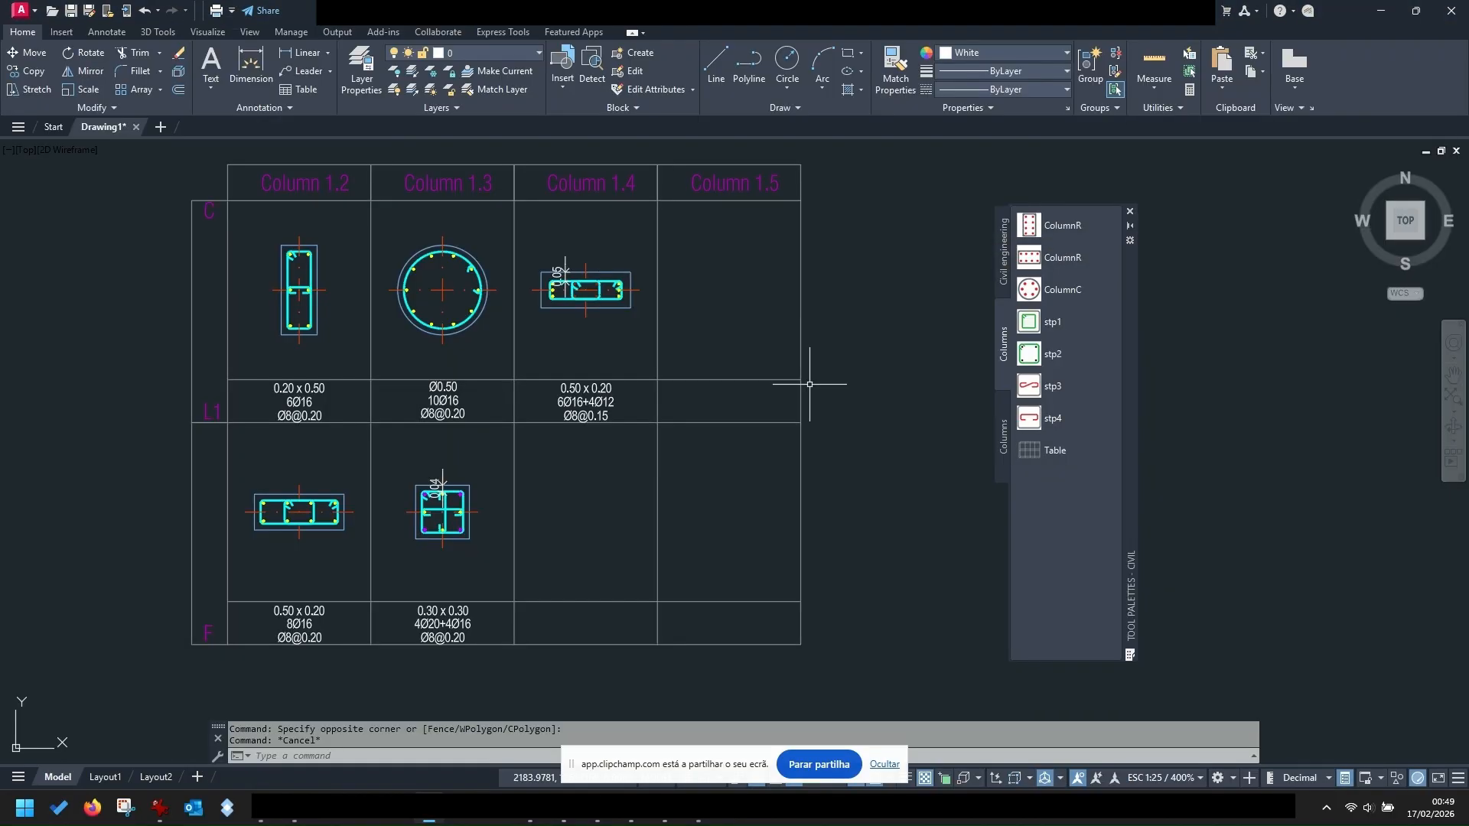
click(663, 813)
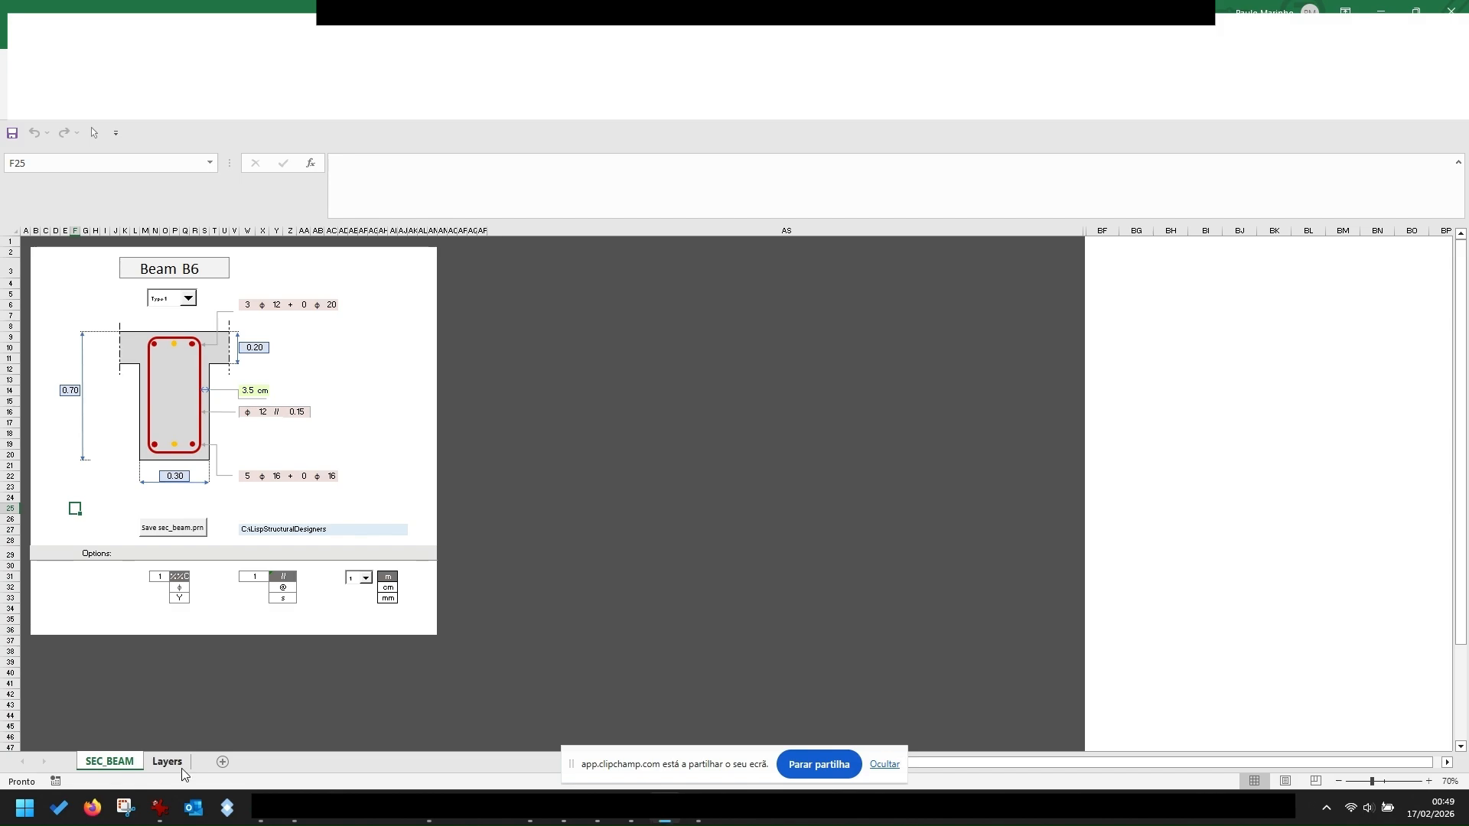
click(175, 766)
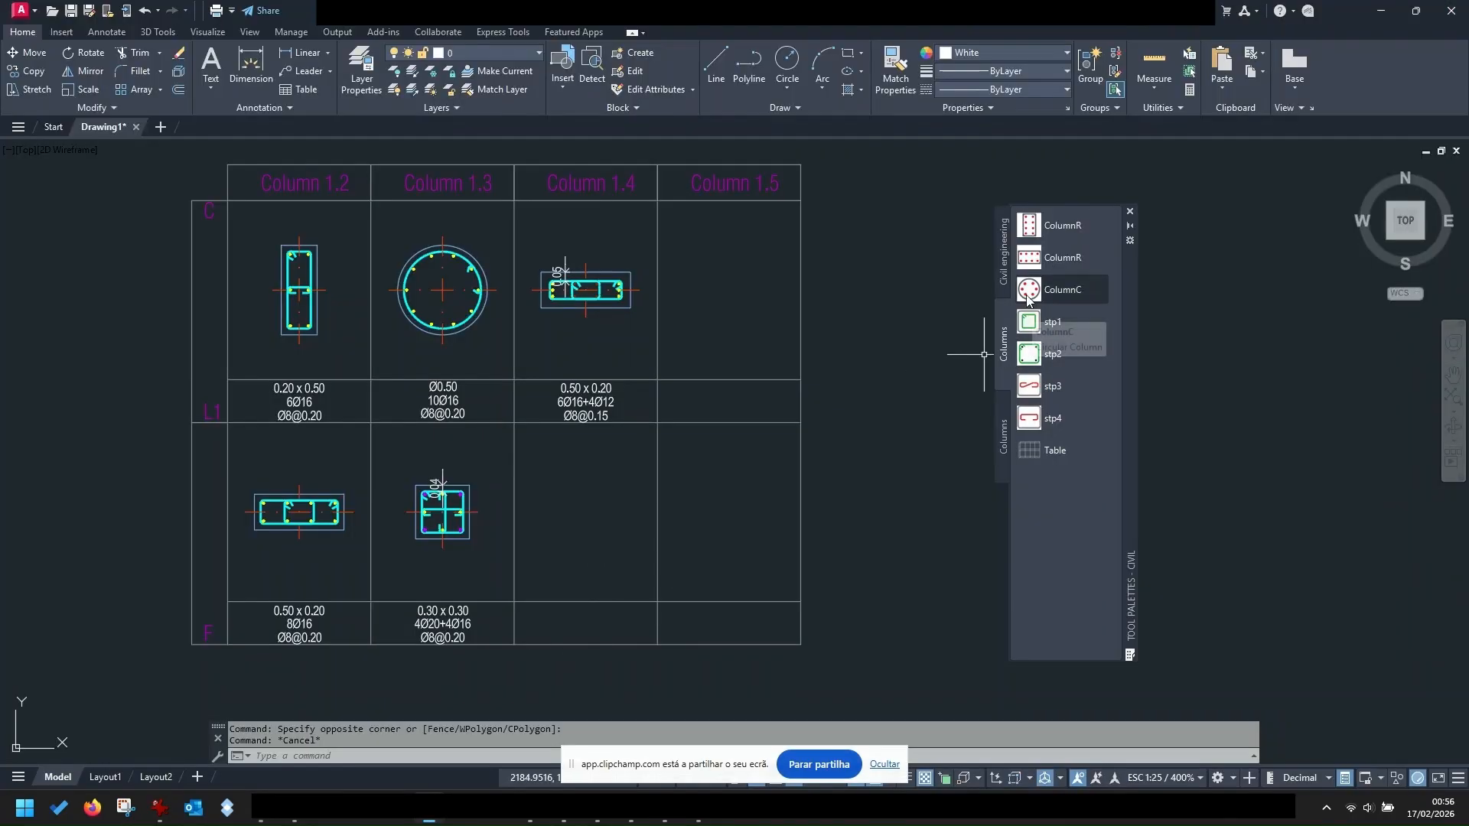
- Place a ColumnC circular column of 0.35 m diameter in the lower cell under Column 1.4 in AutoCAD
click(1027, 300)
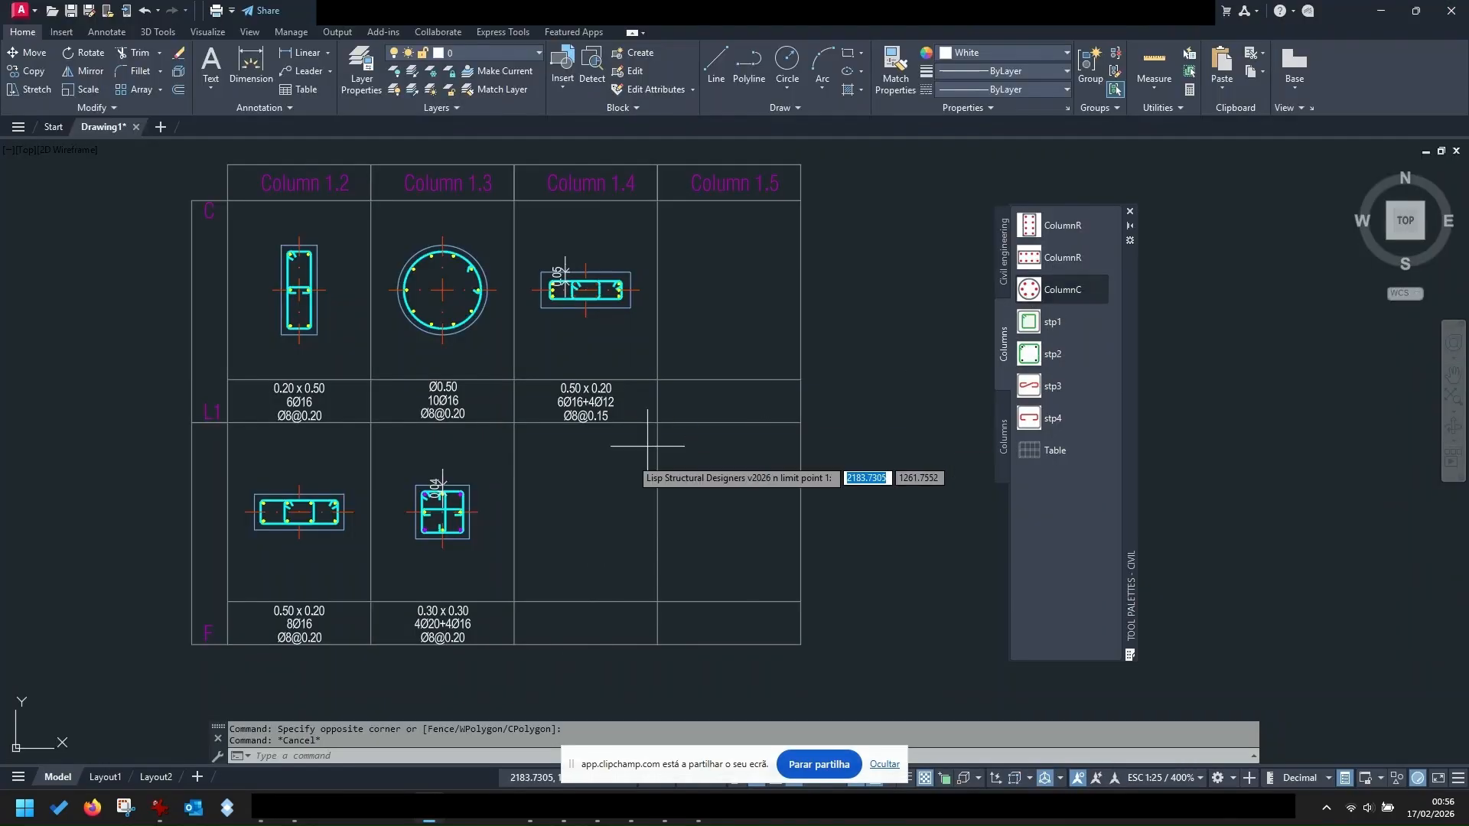
click(515, 432)
click(660, 601)
text(0.3)
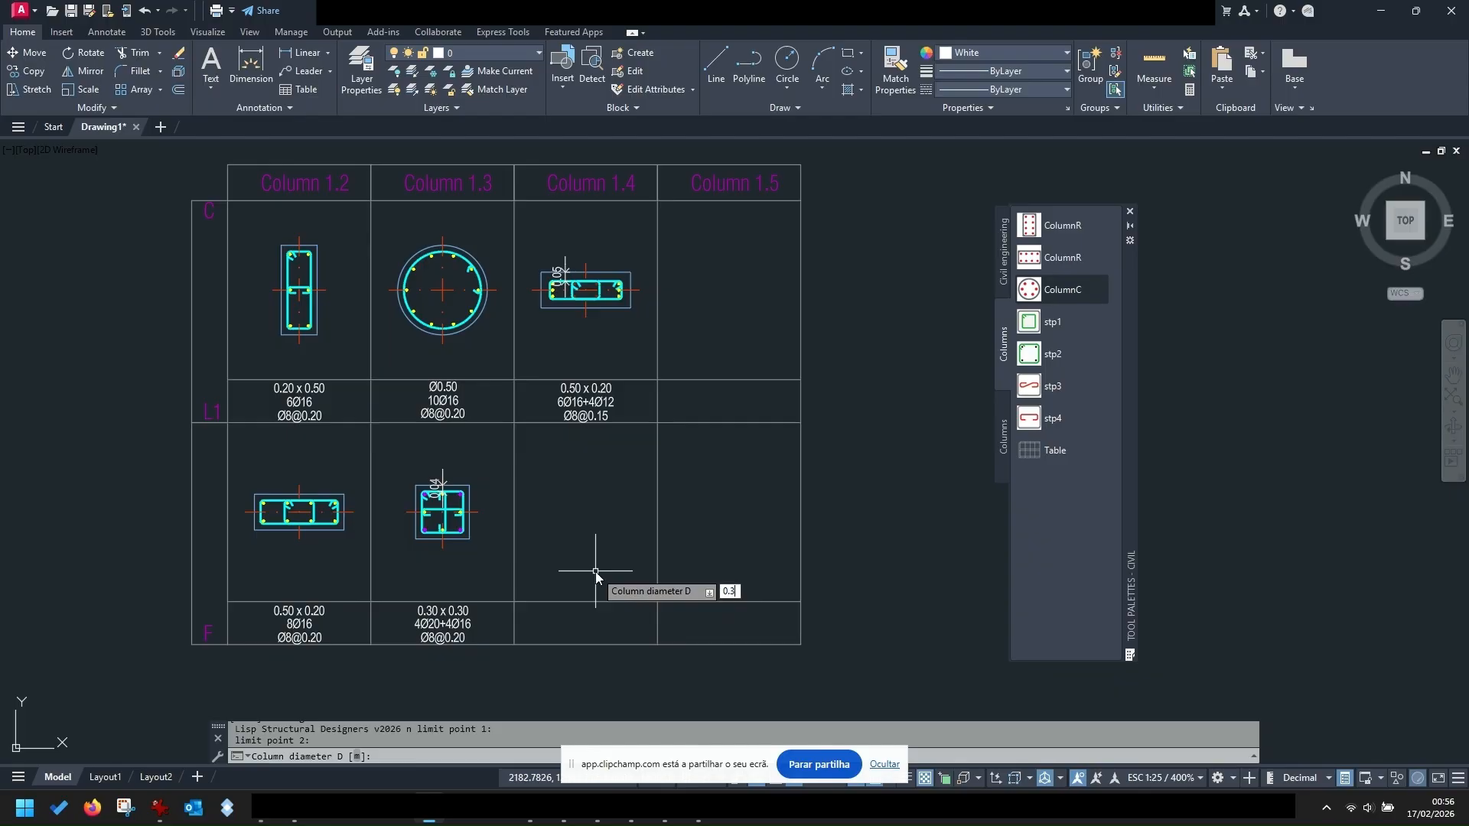
text(5)
key(Return)
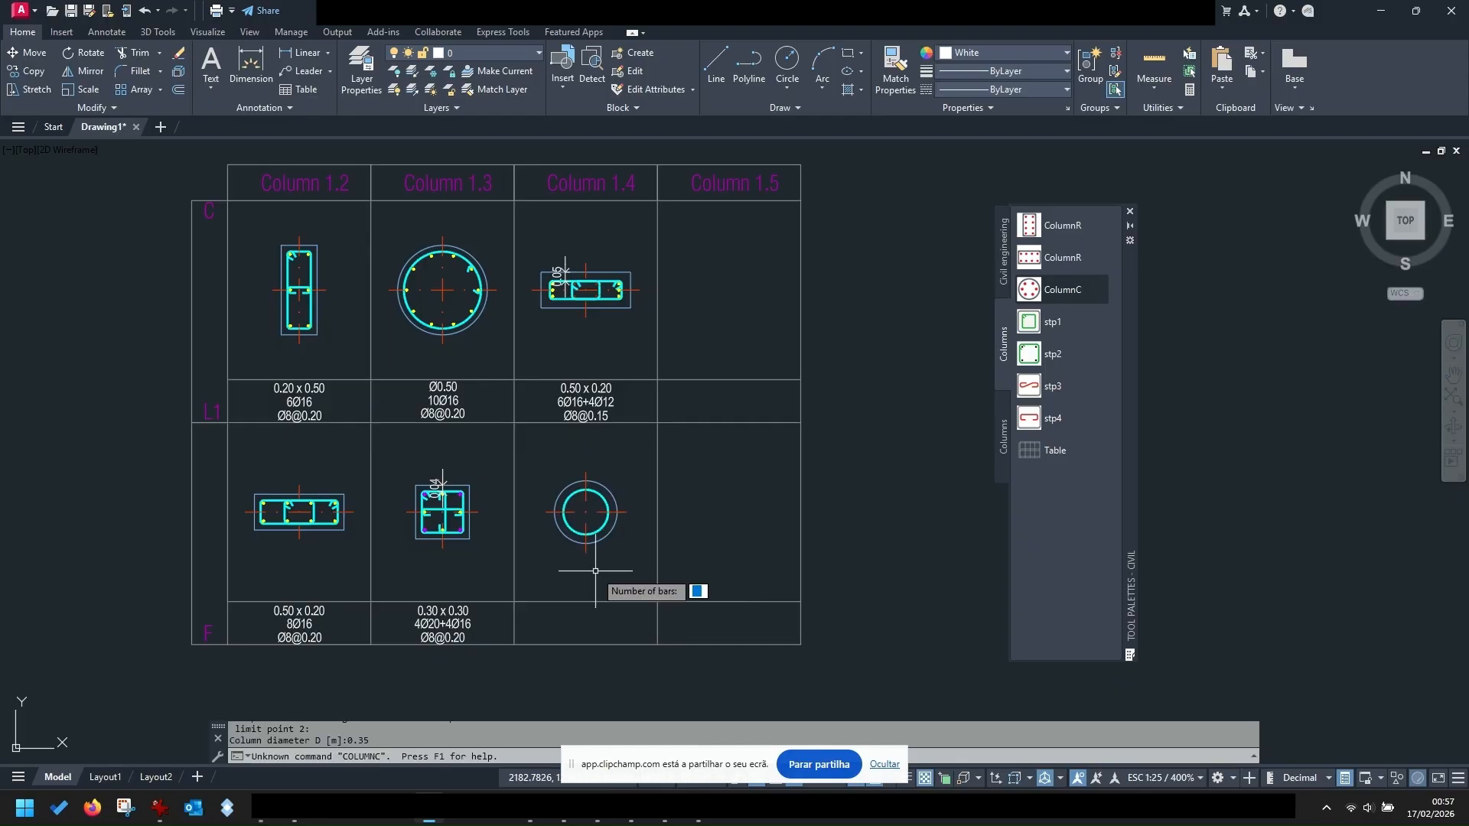
- Reinforce the new circular column with 10 bars of 20 mm diameter and 8 mm stirrups at 0.20 m
text(10)
key(Return)
text(20)
key(Return)
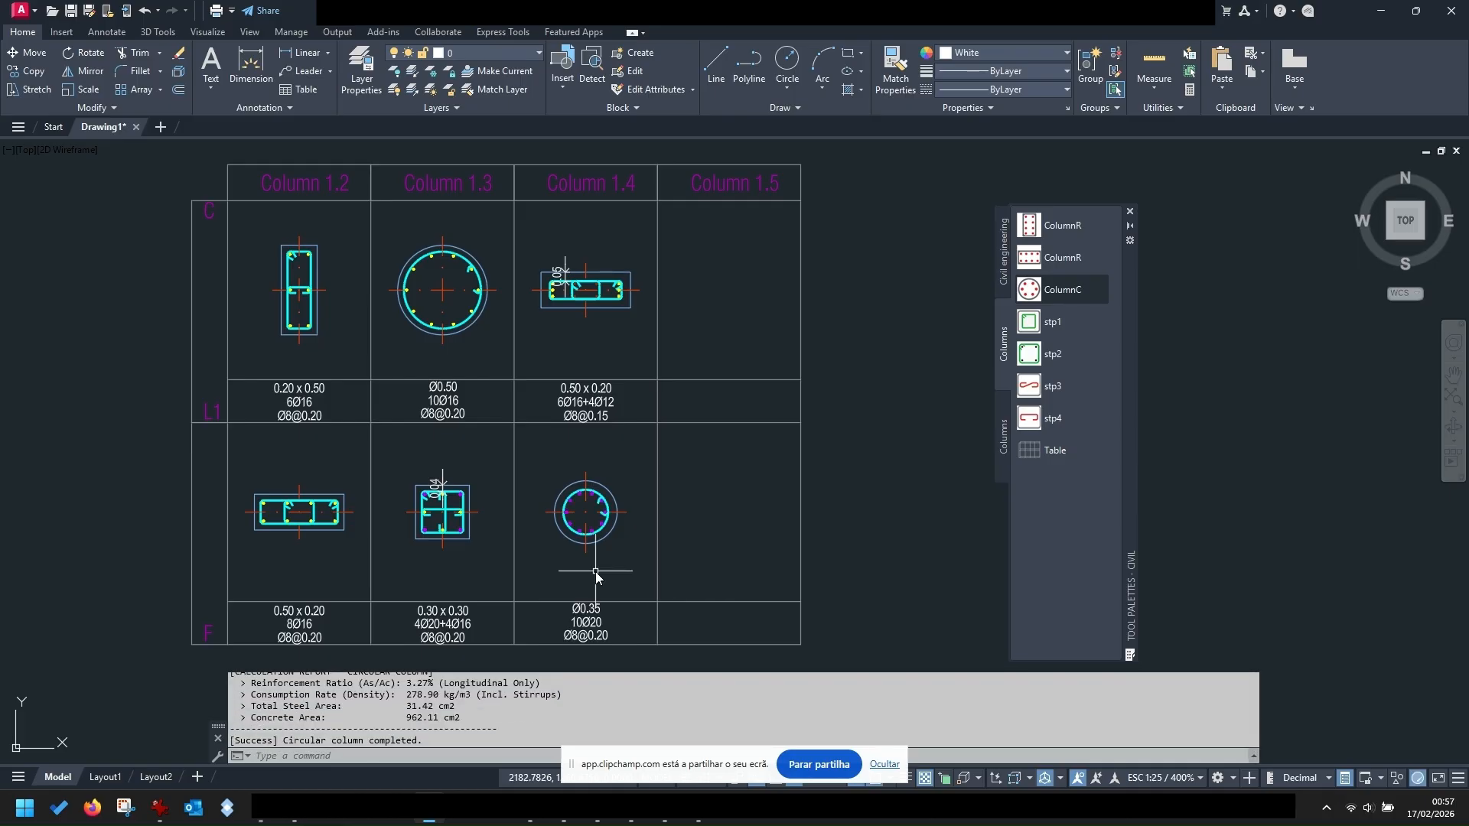